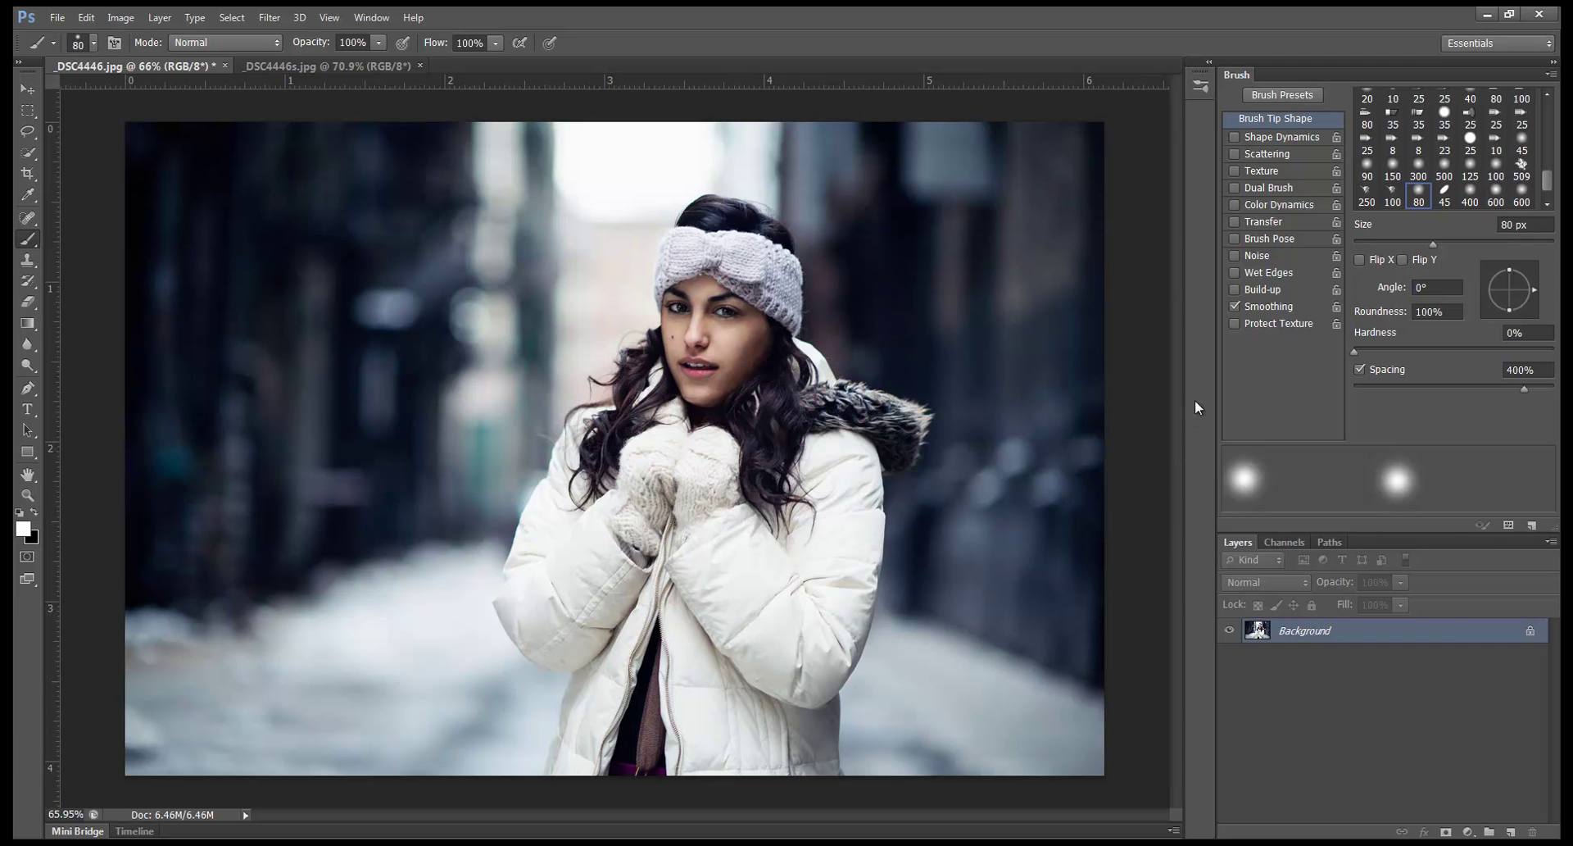
Create an empty Layer 1 above the Background layer to hold the snowflakes
click(1507, 833)
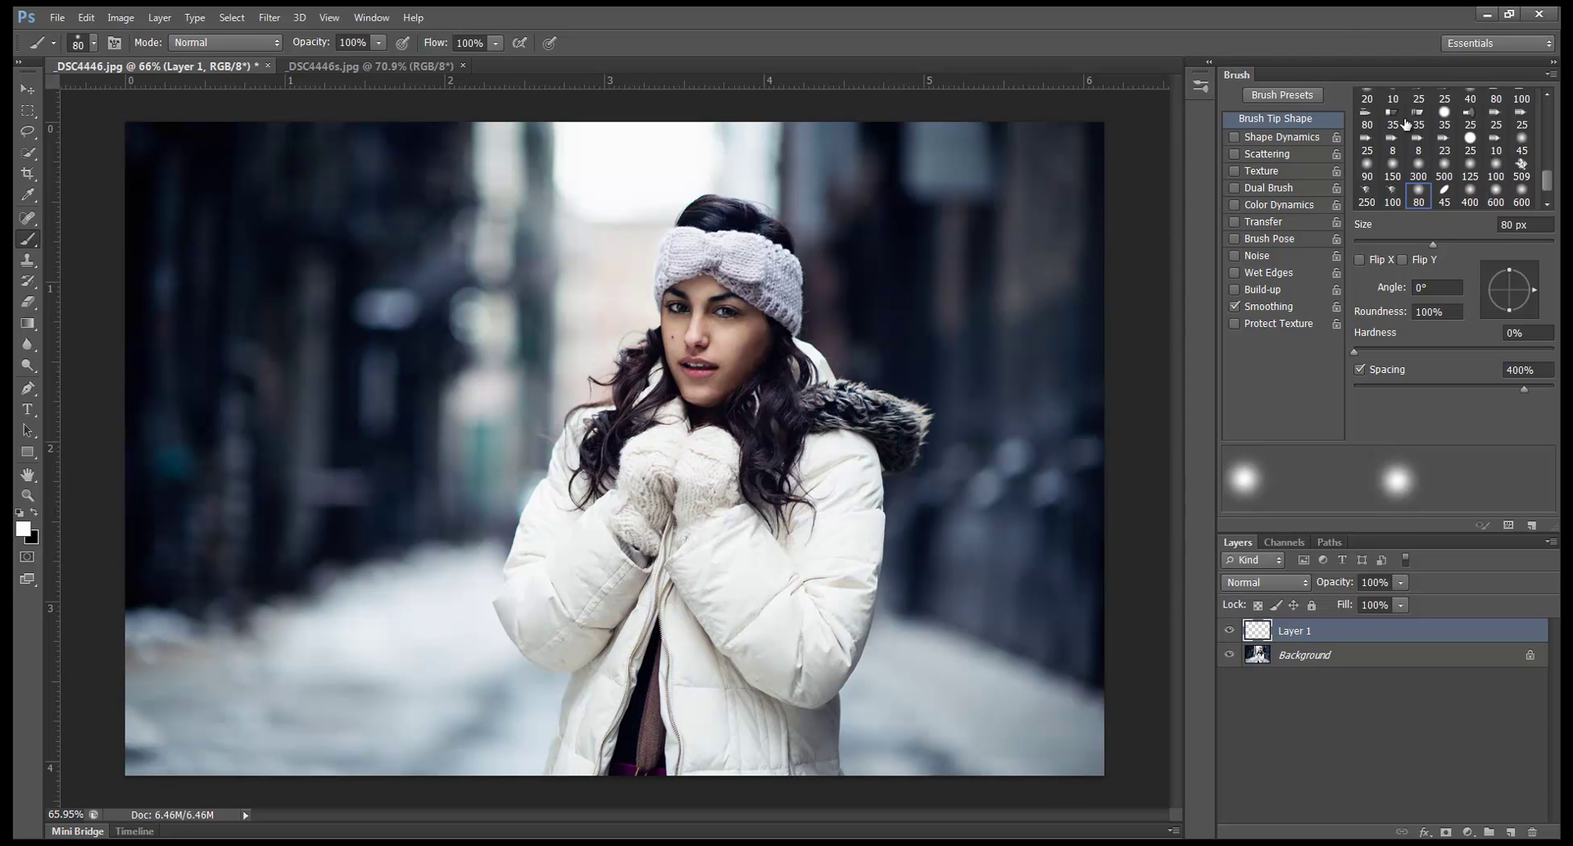
click(368, 20)
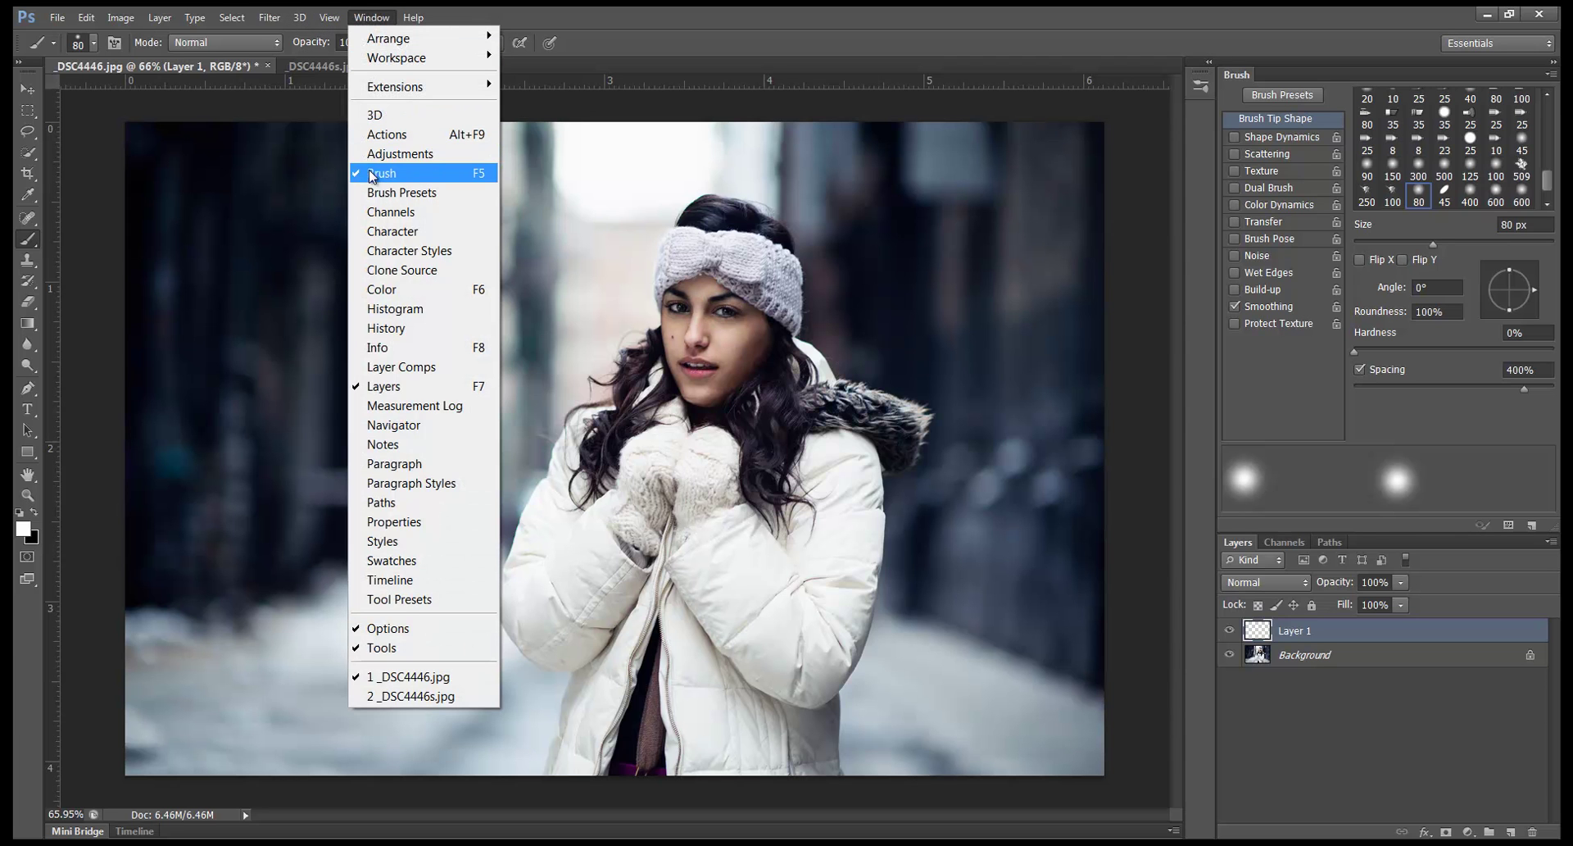
click(29, 243)
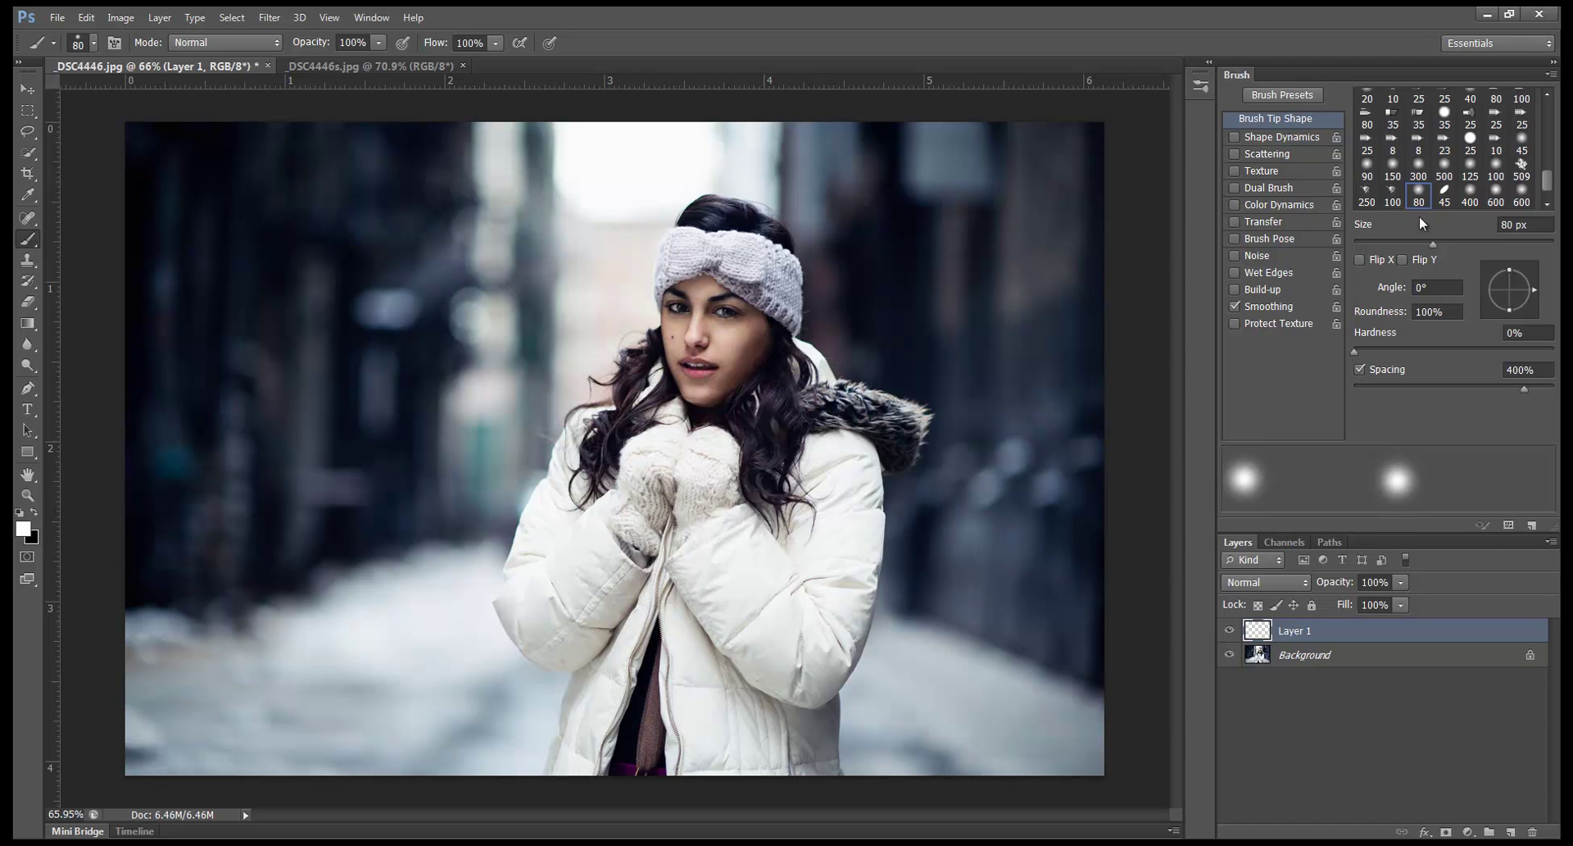
Set the brush tip to 50% roundness, 15% hardness and 400% spacing
double_click(1440, 312)
text(5)
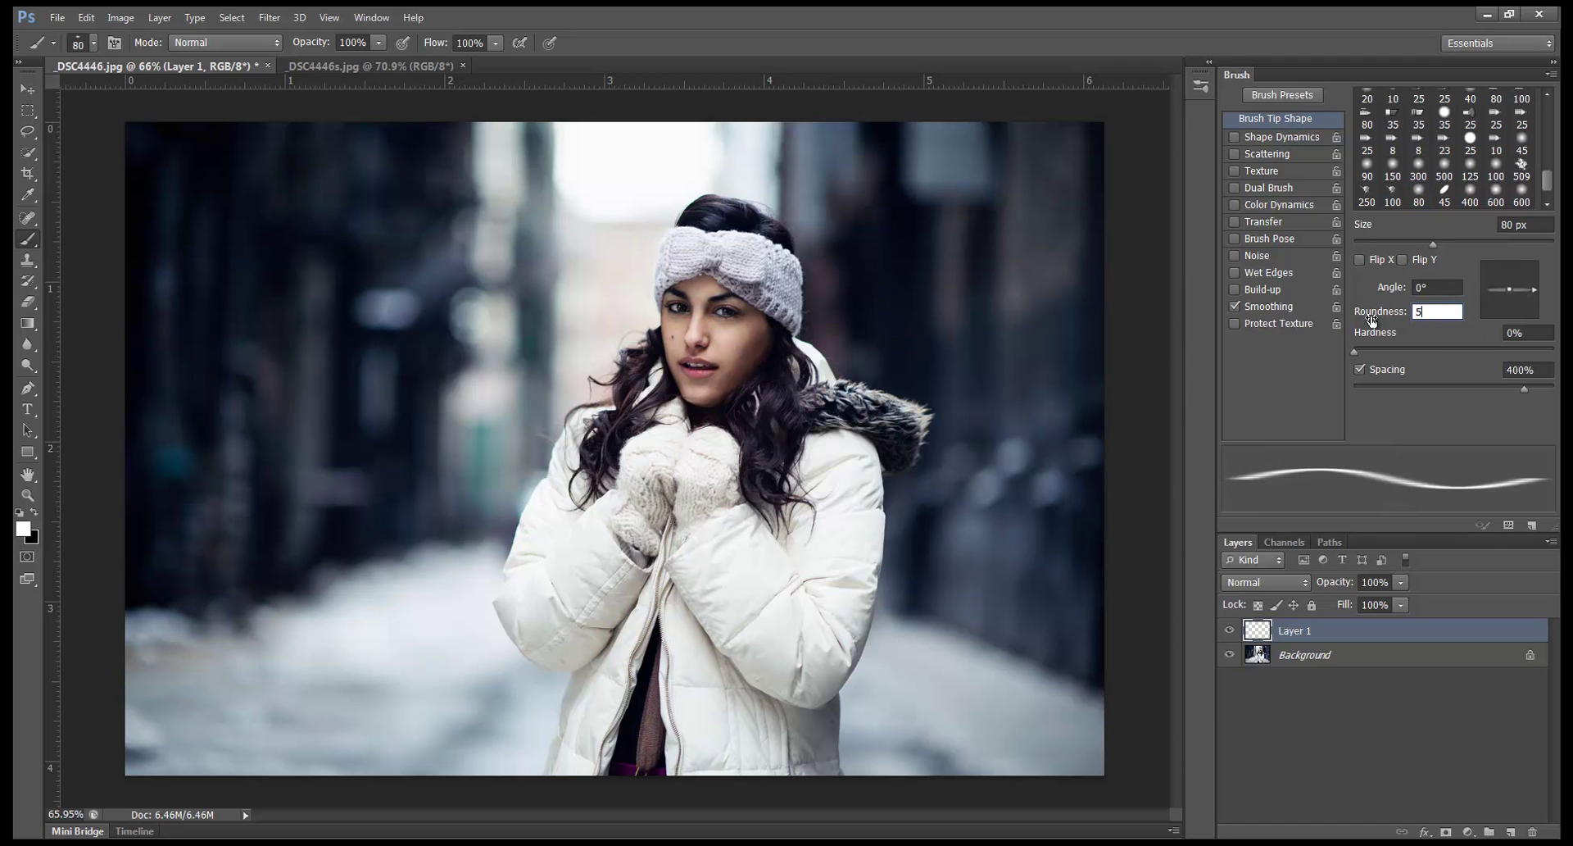
text(0)
click(1515, 333)
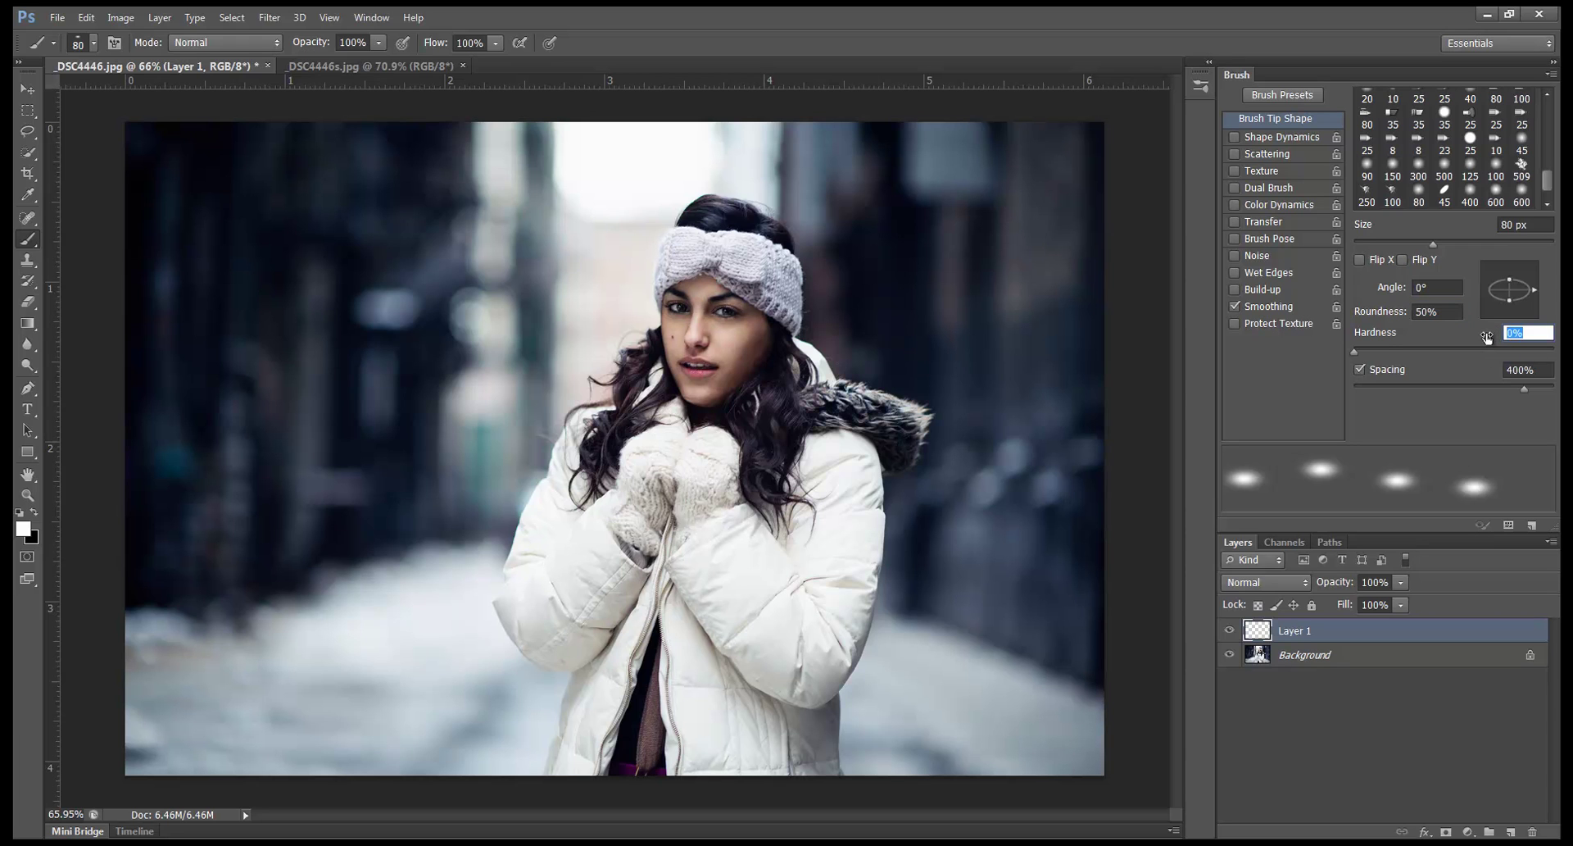
text(15)
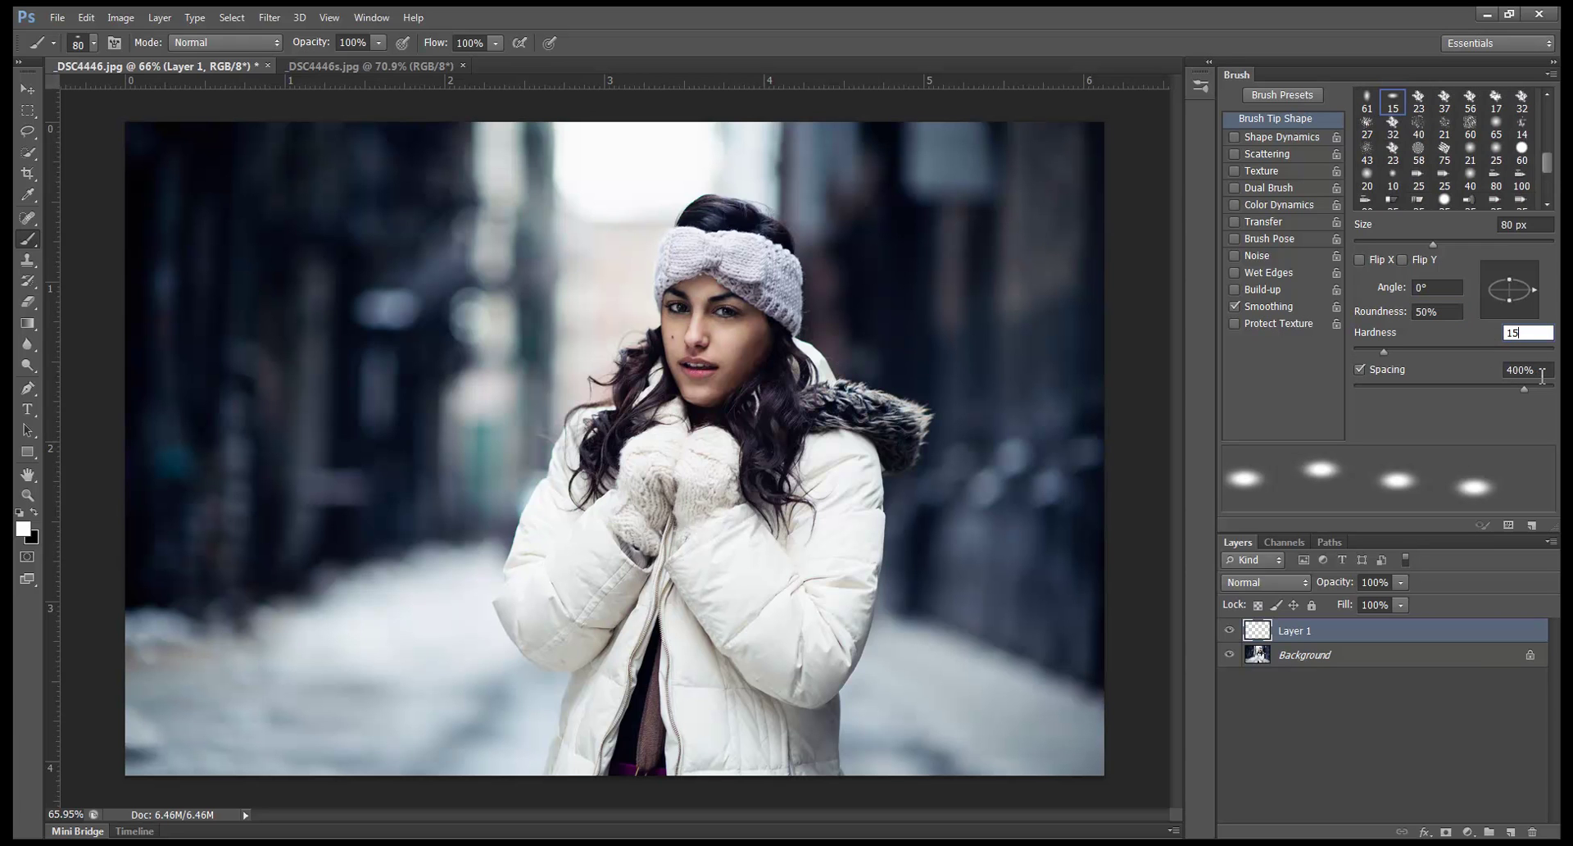
click(1547, 370)
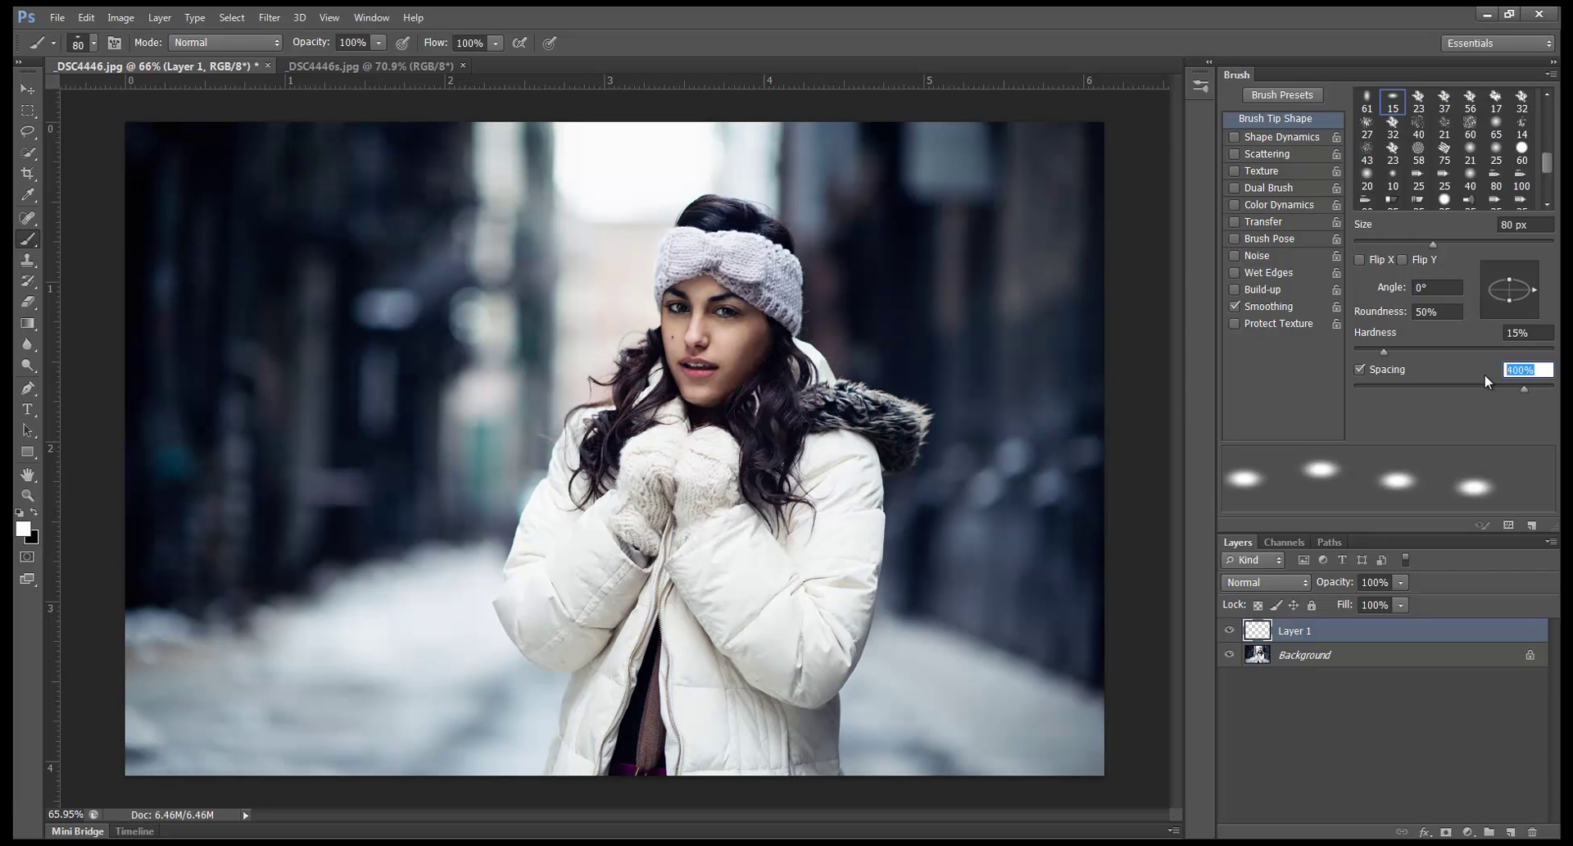
text(400)
Enable Shape Dynamics with 100% size jitter, control Off, 25% minimum diameter and 30% angle jitter
click(1260, 141)
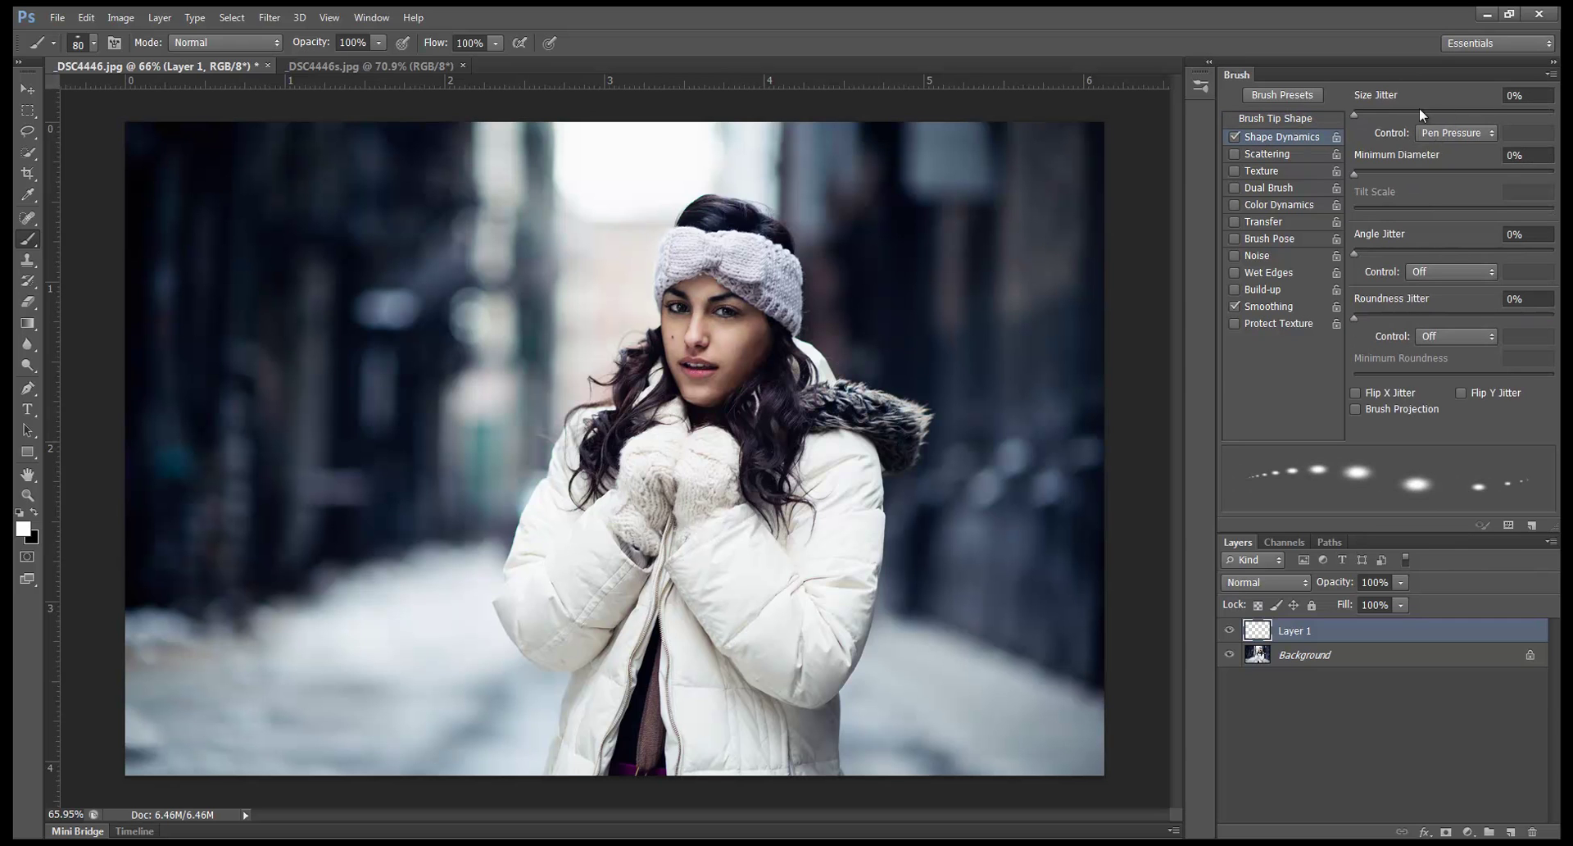
drag(1355, 109, 1565, 112)
click(1457, 131)
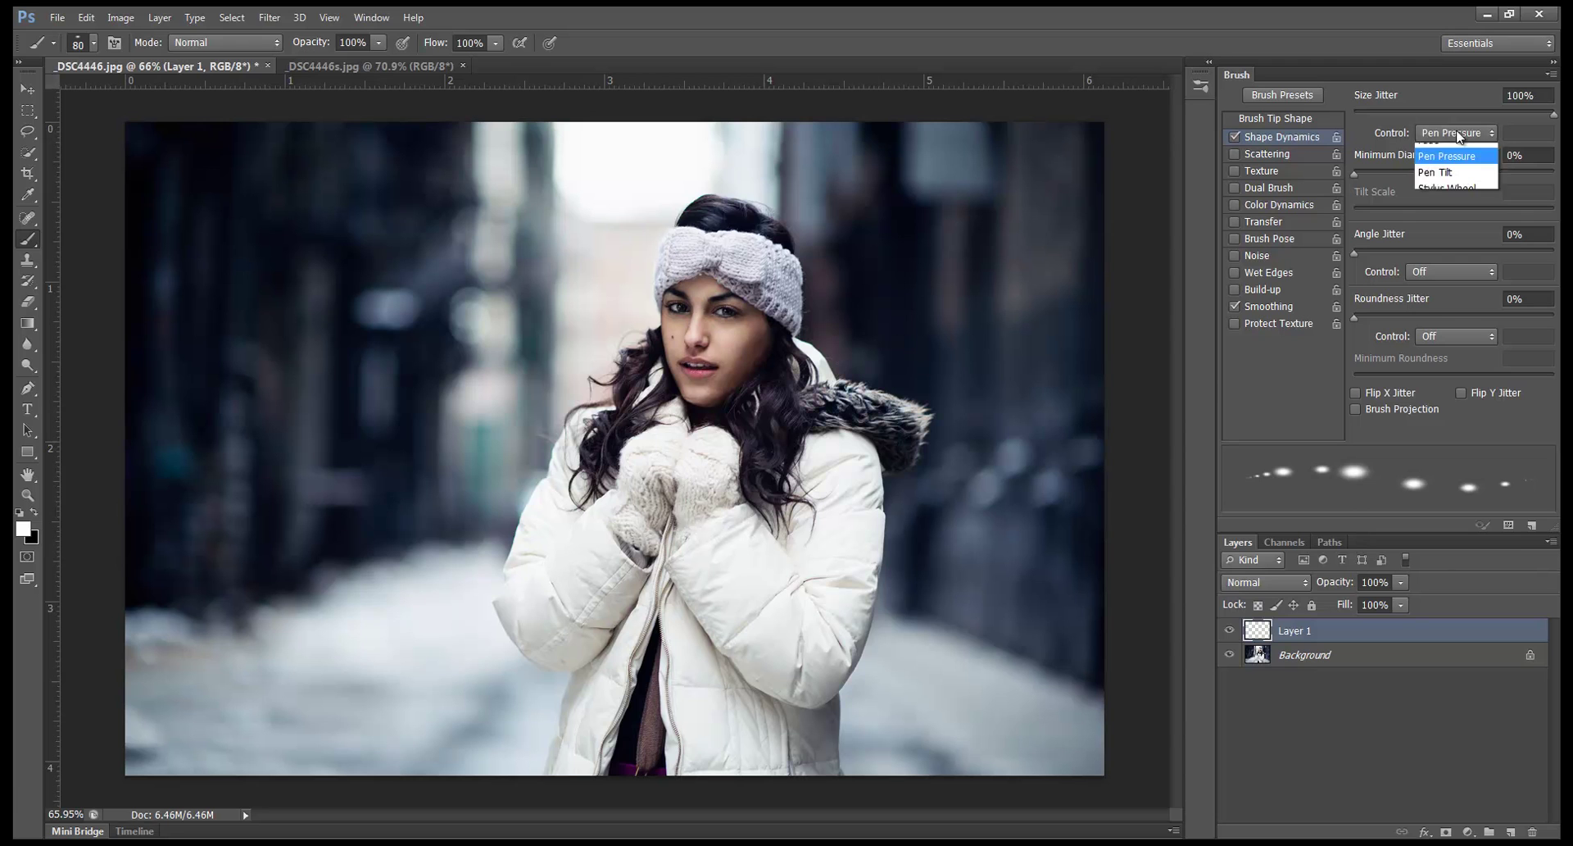
click(1439, 144)
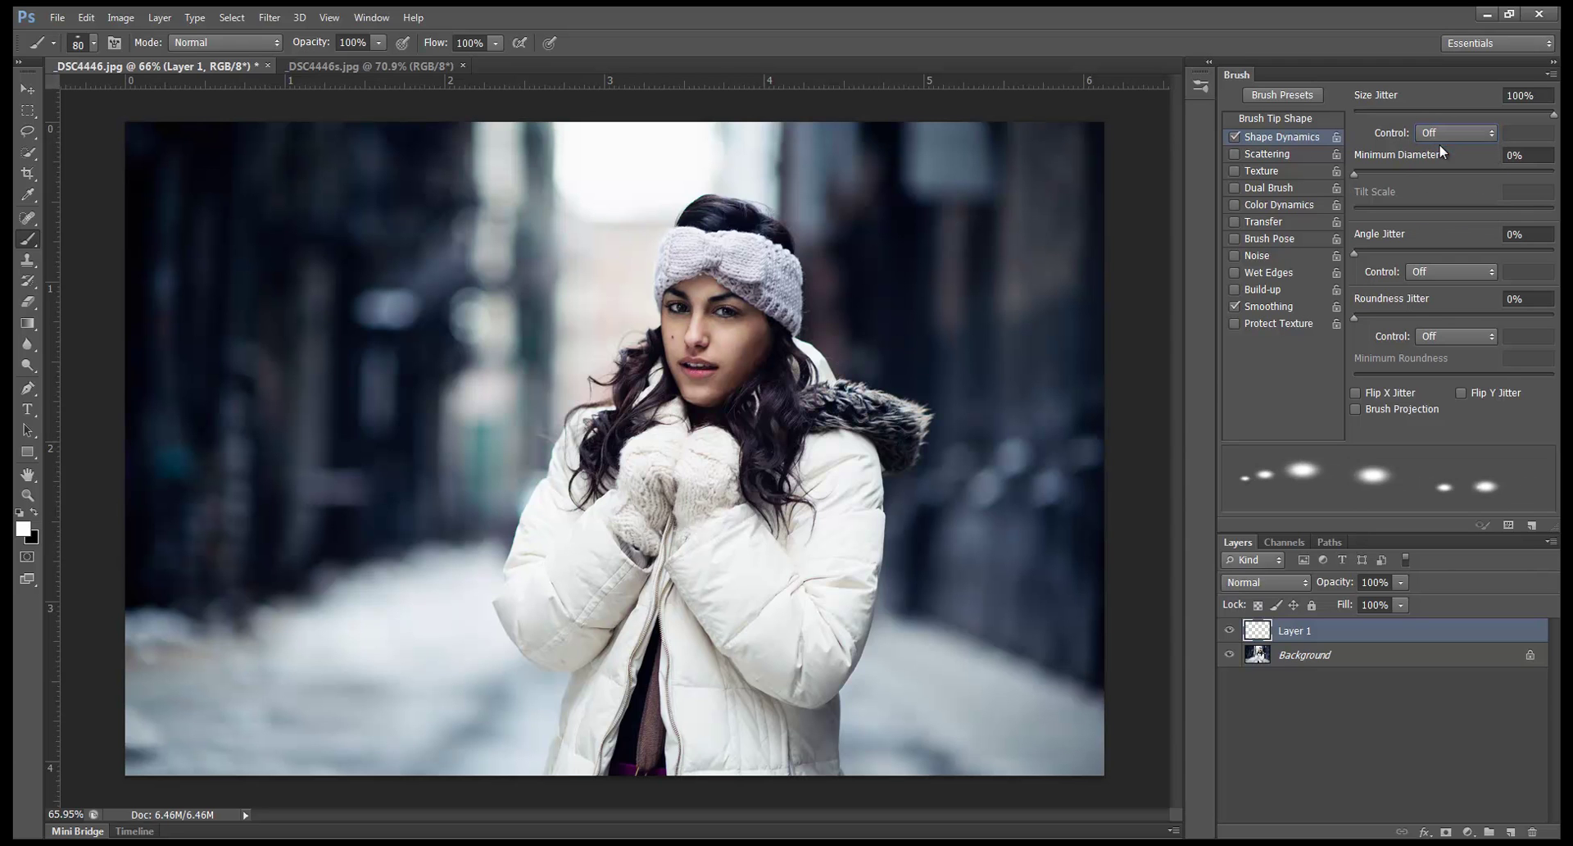
click(1514, 156)
text(25)
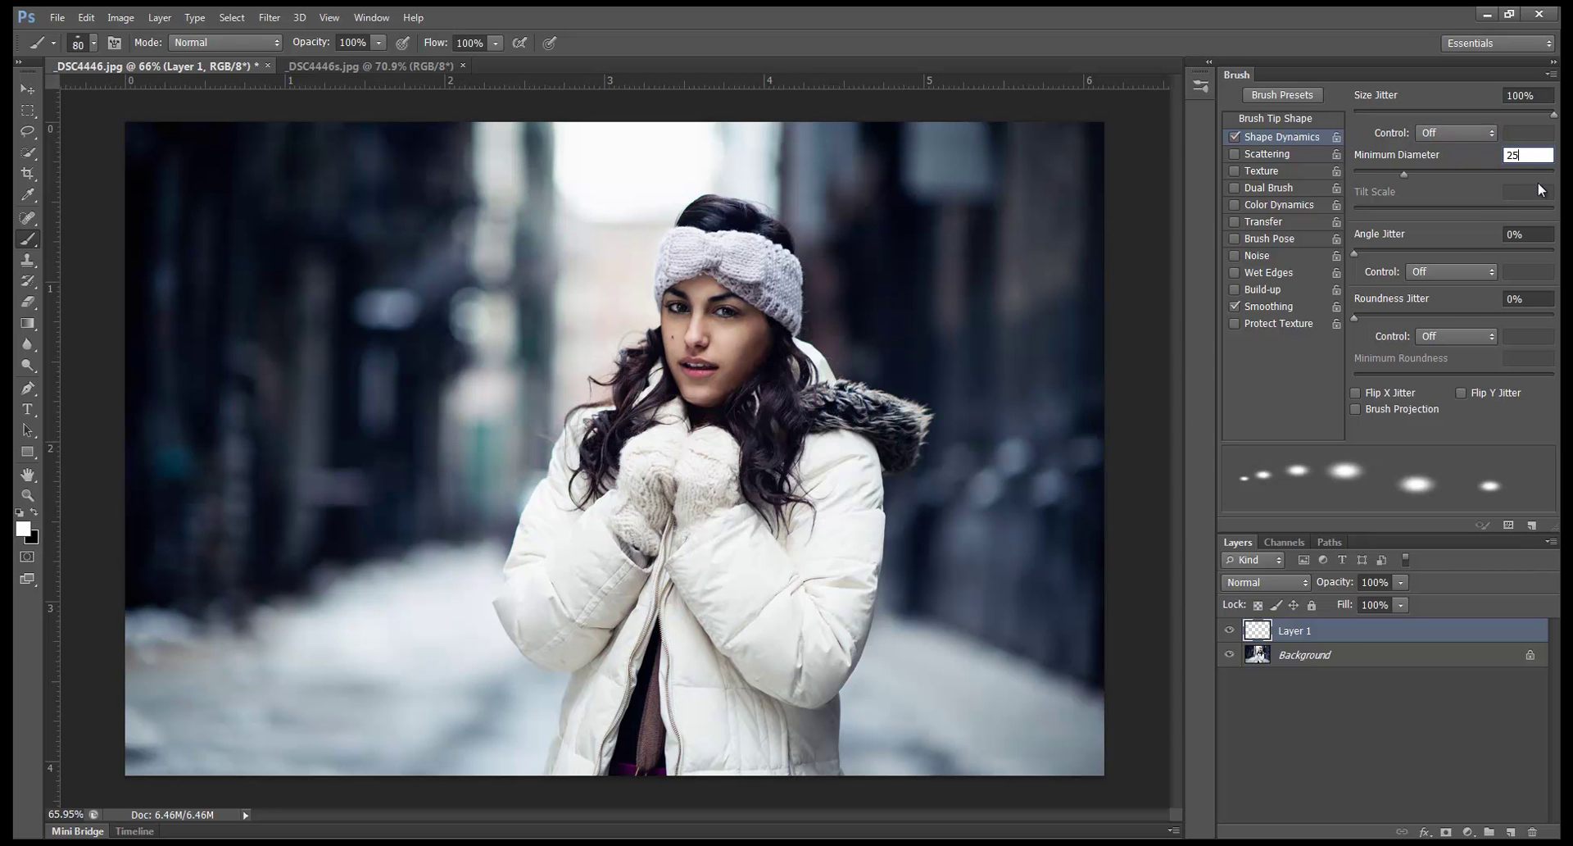
click(1537, 236)
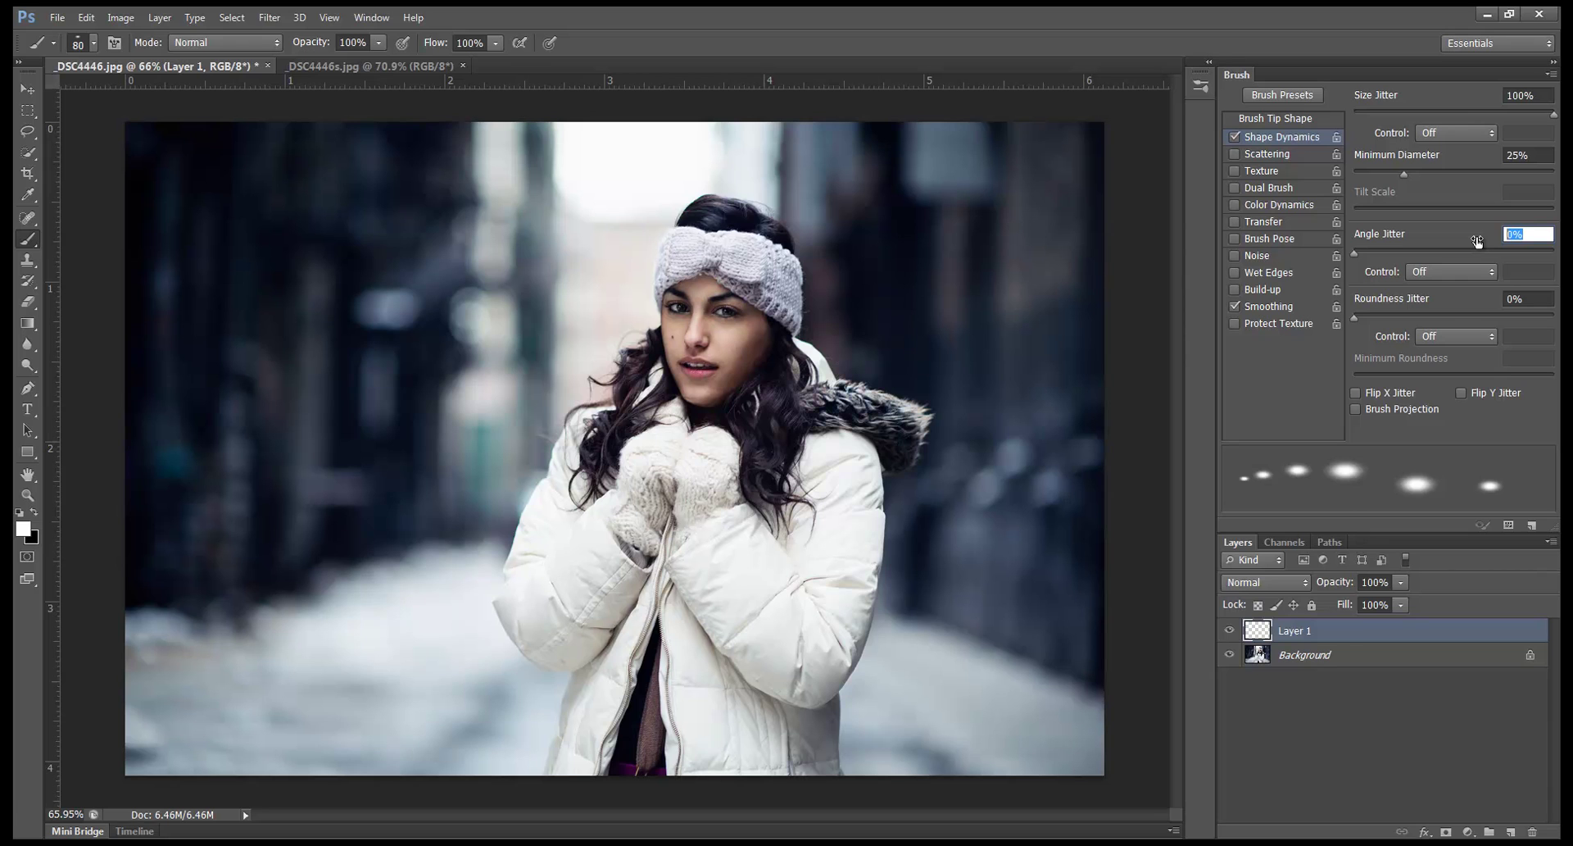
text(30)
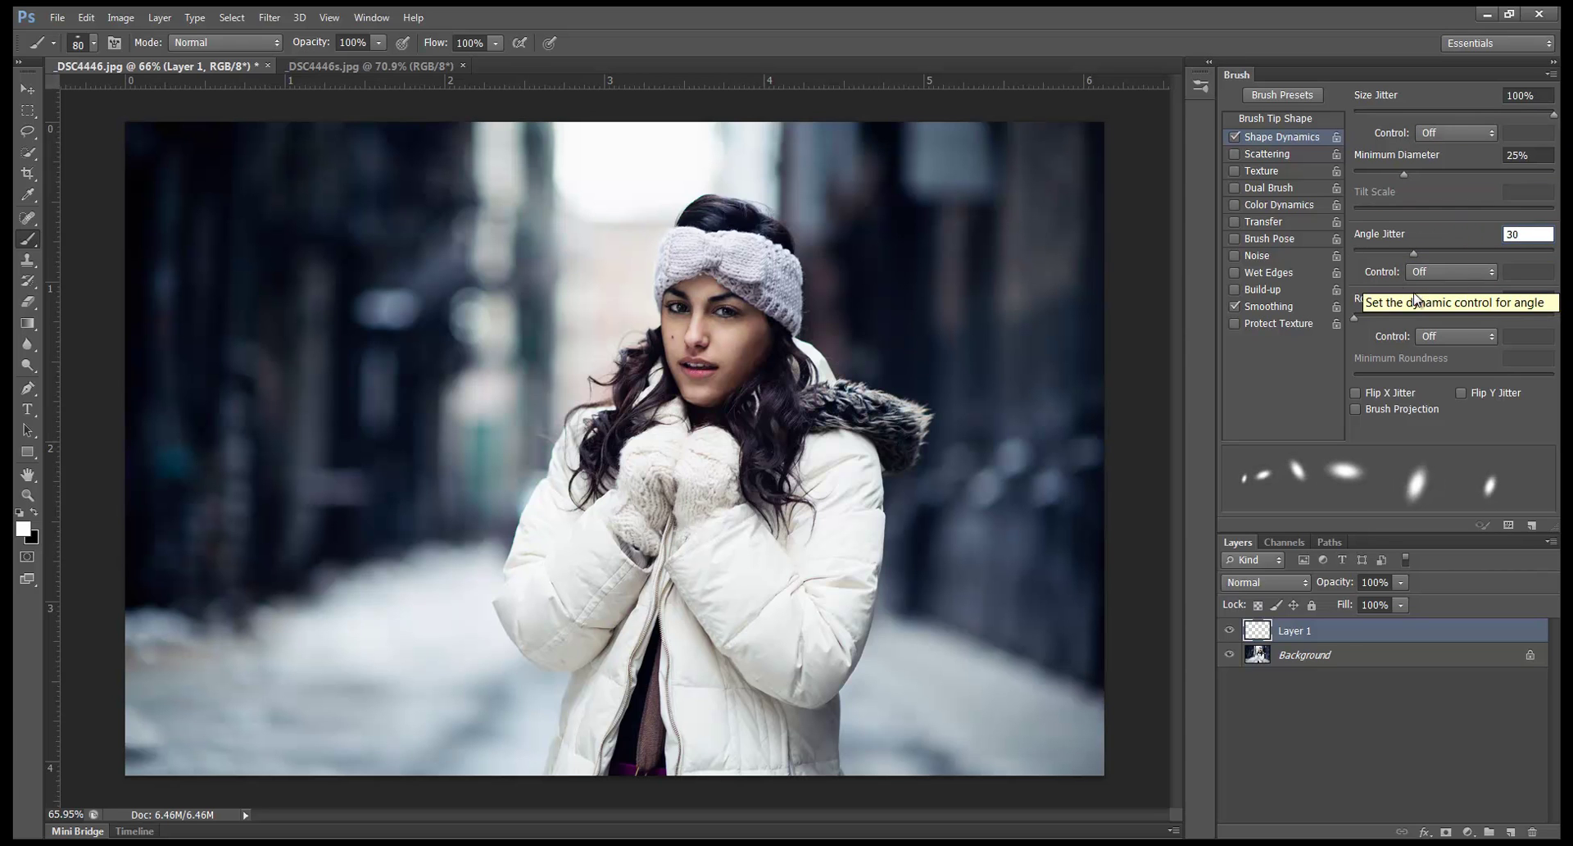
Turn on Scattering at 1000% on both axes and Transfer with 100% opacity jitter
click(1270, 154)
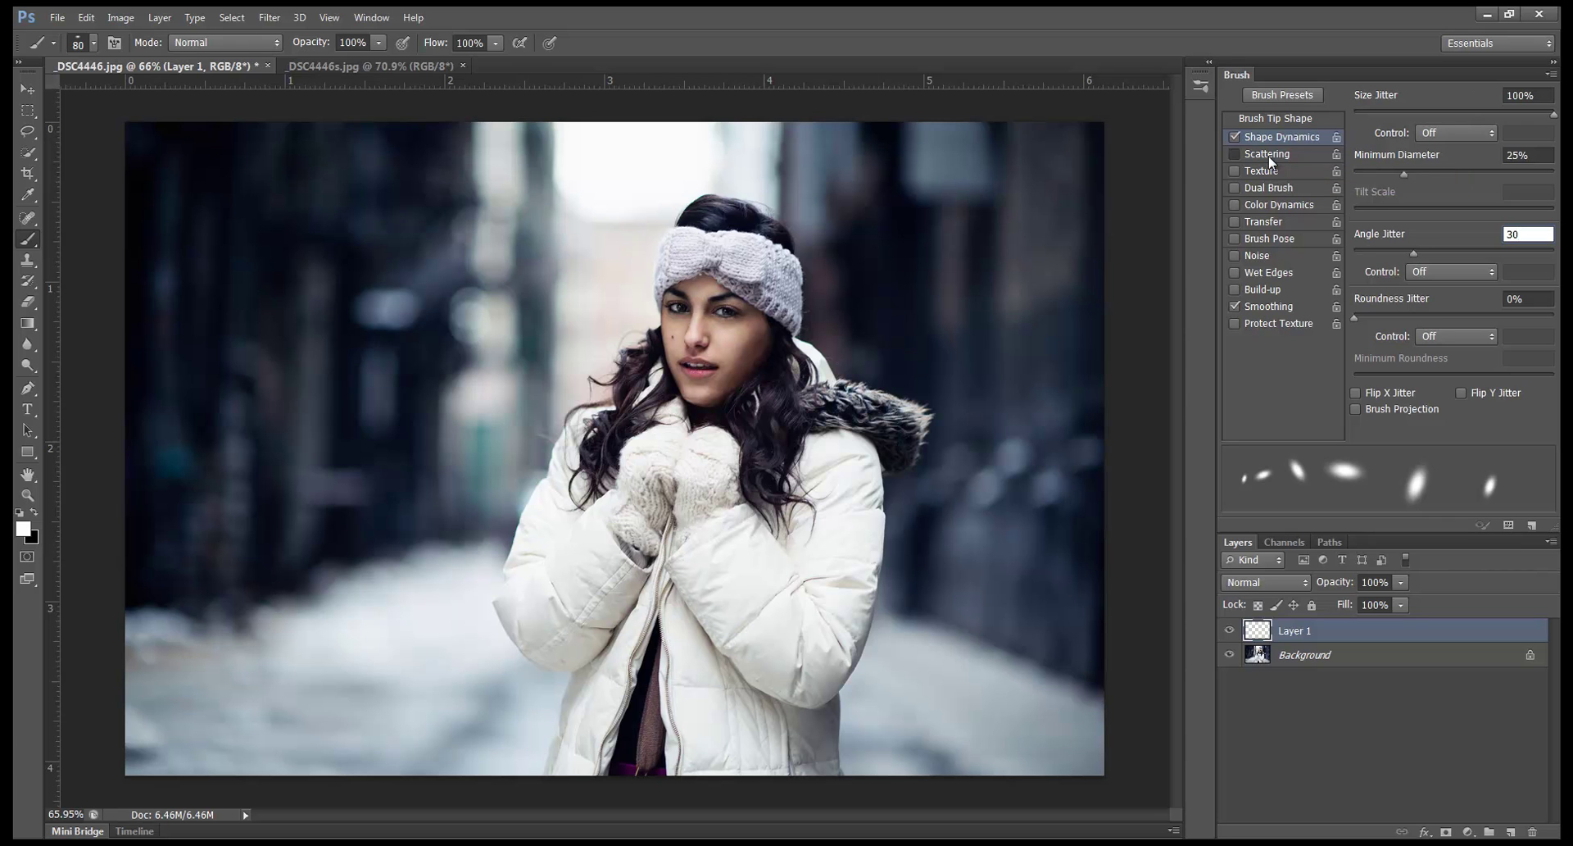
click(1419, 95)
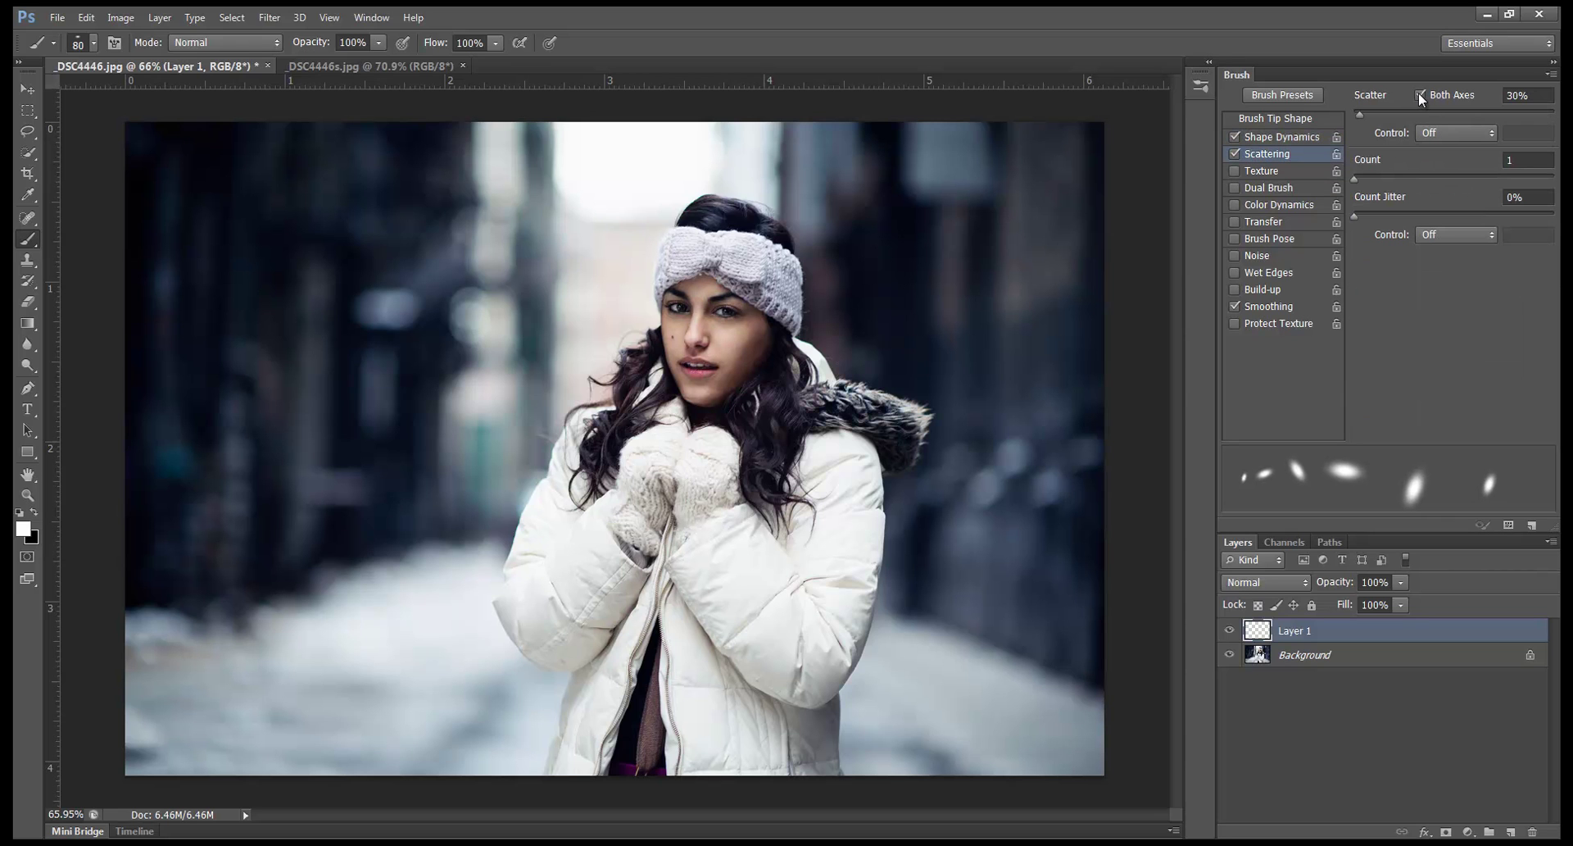
drag(1361, 114, 1555, 114)
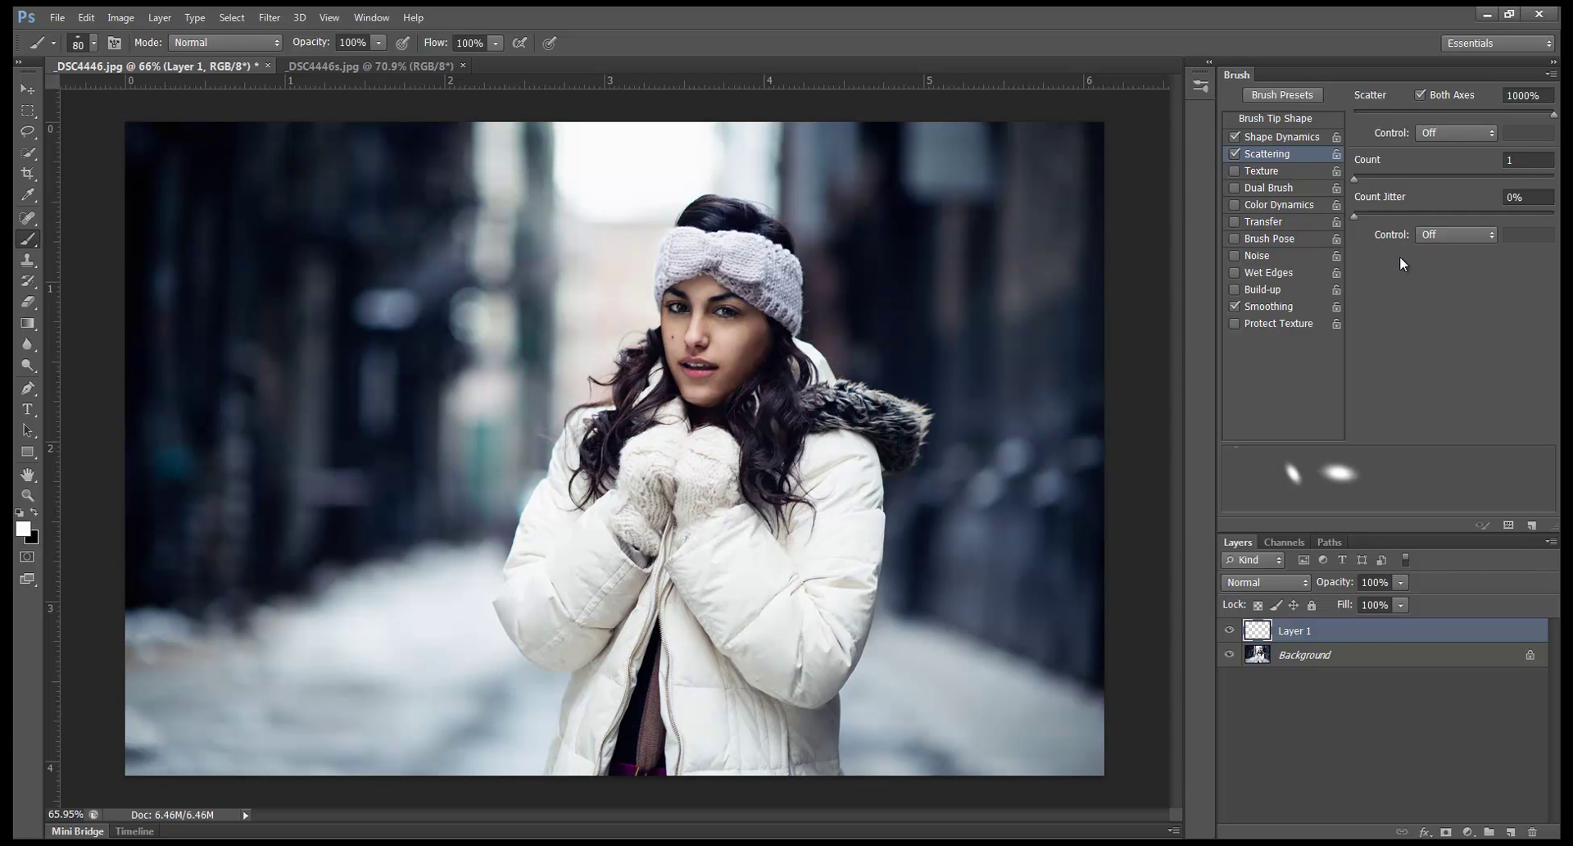
click(1265, 219)
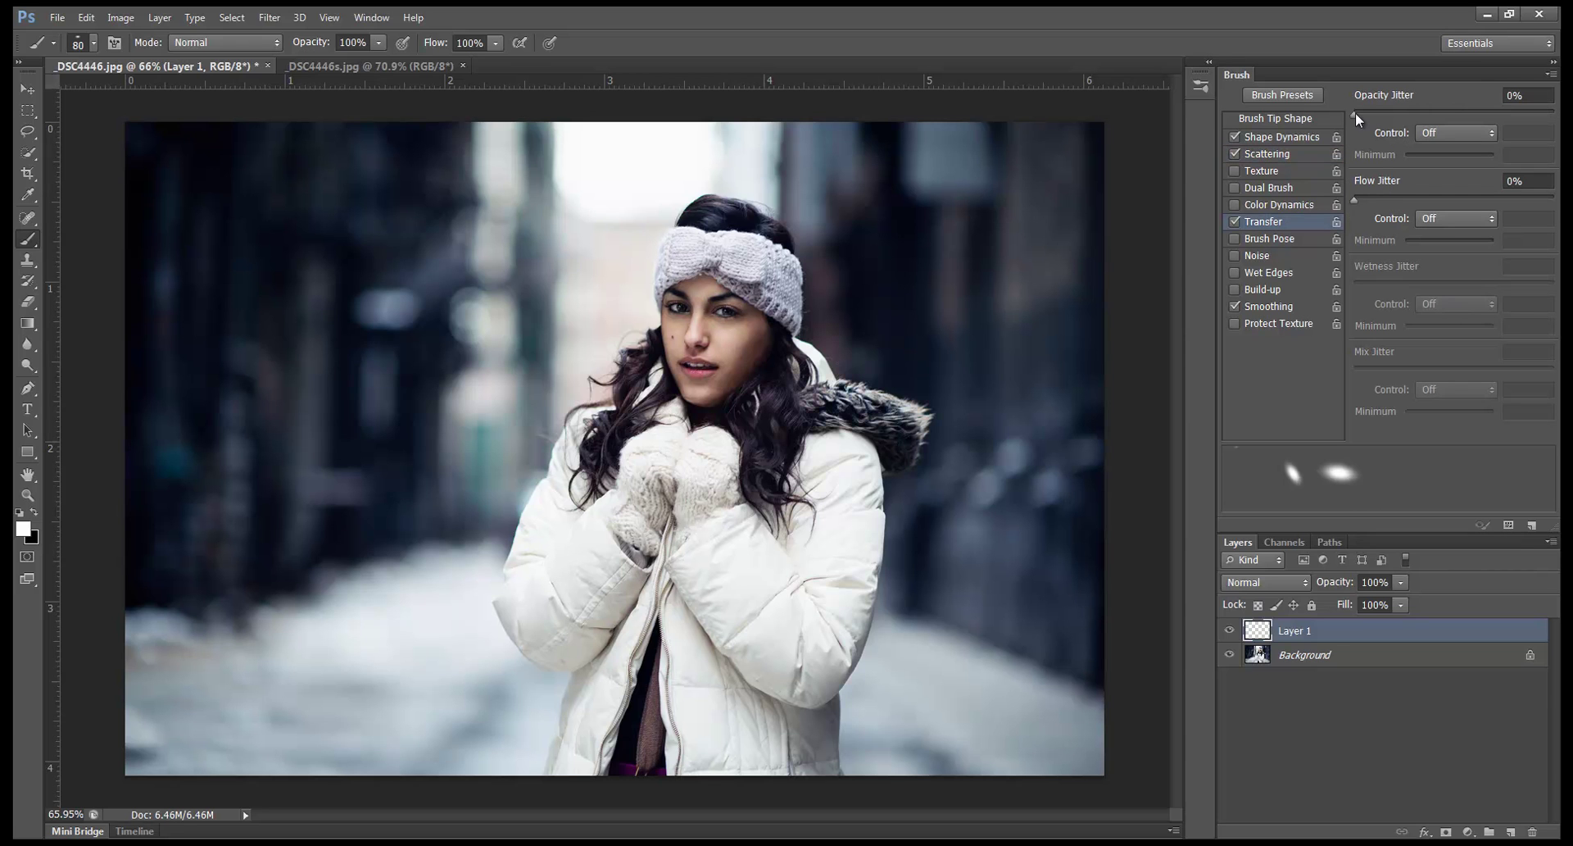
drag(1355, 112, 1555, 113)
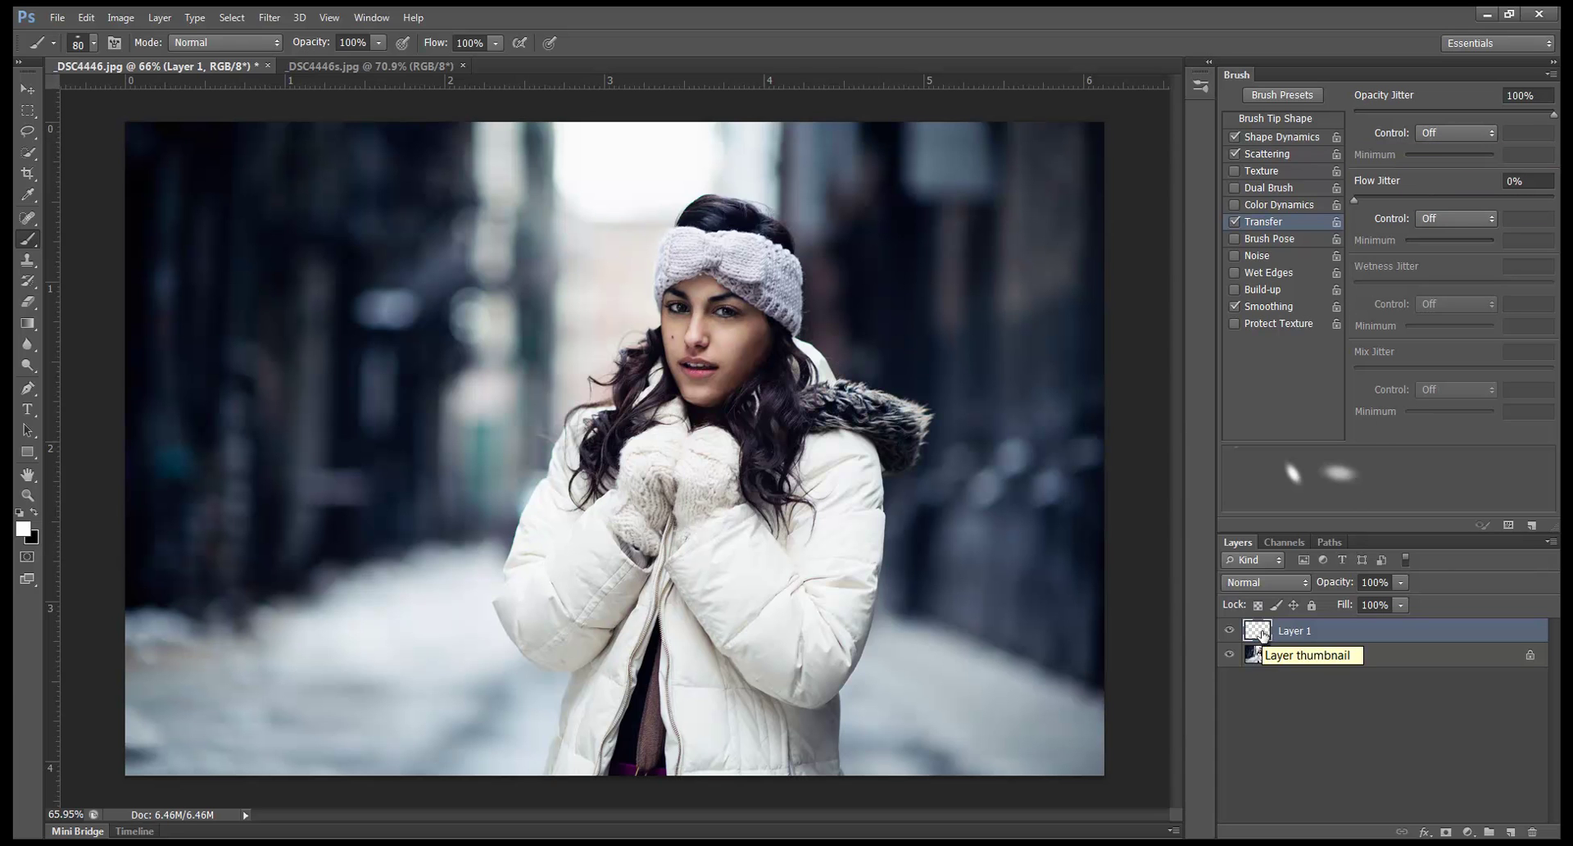
Paint white snowflakes across the left background, varying the brush between 60 and 125 px
key(bracketleft)
key(bracketleft)
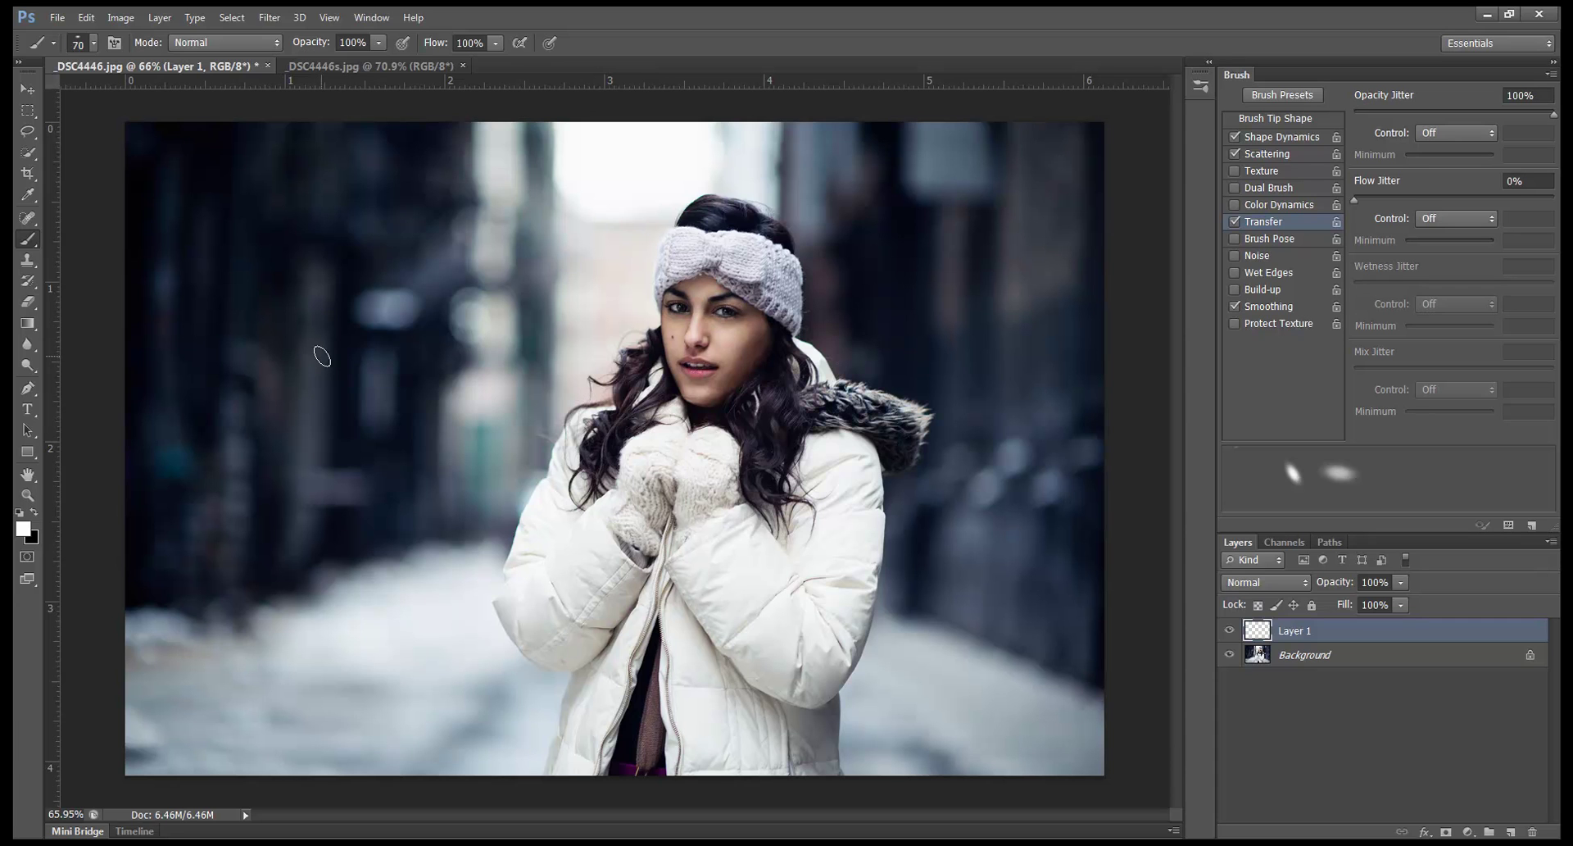
drag(327, 376, 399, 195)
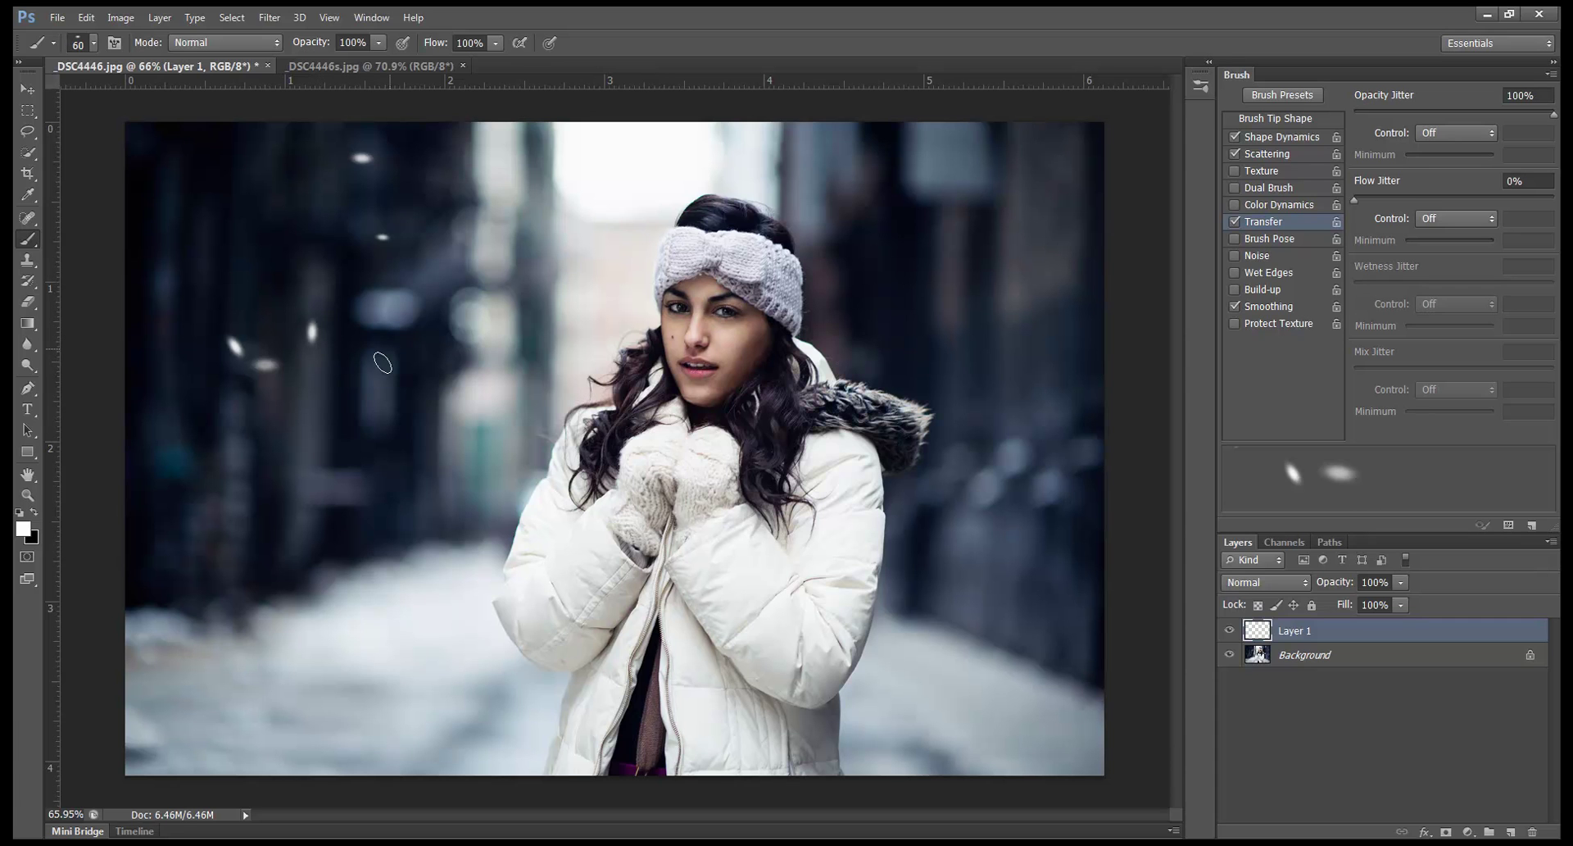
key(bracketright)
key(bracketright)
click(334, 584)
click(413, 447)
click(280, 438)
click(168, 177)
click(212, 195)
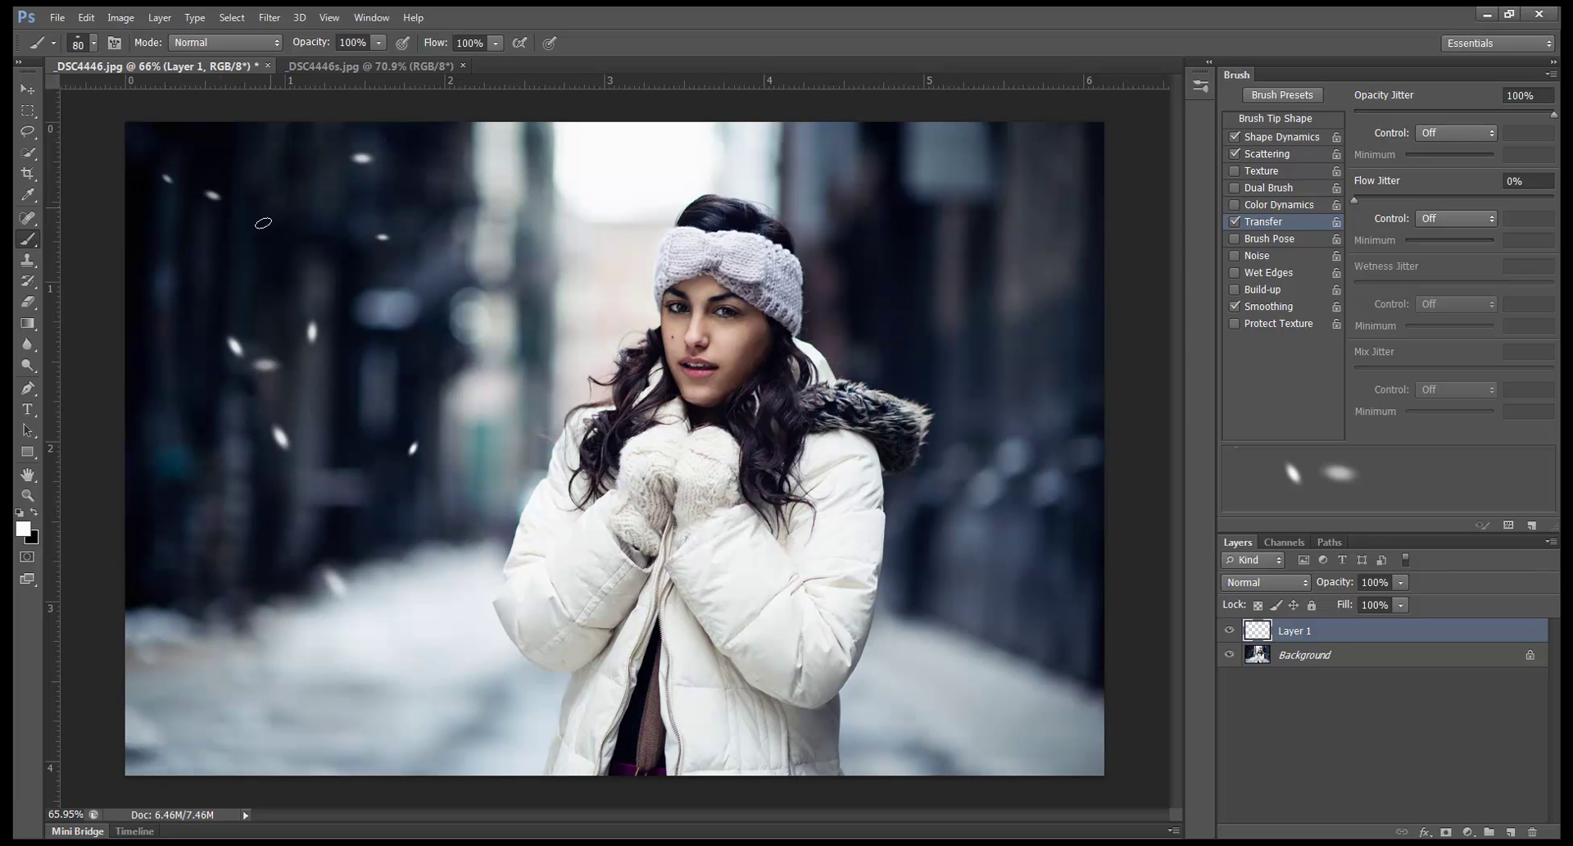
key(bracketright)
key(bracketright)
drag(190, 501, 300, 219)
key(bracketright)
key(bracketright)
key(bracketright)
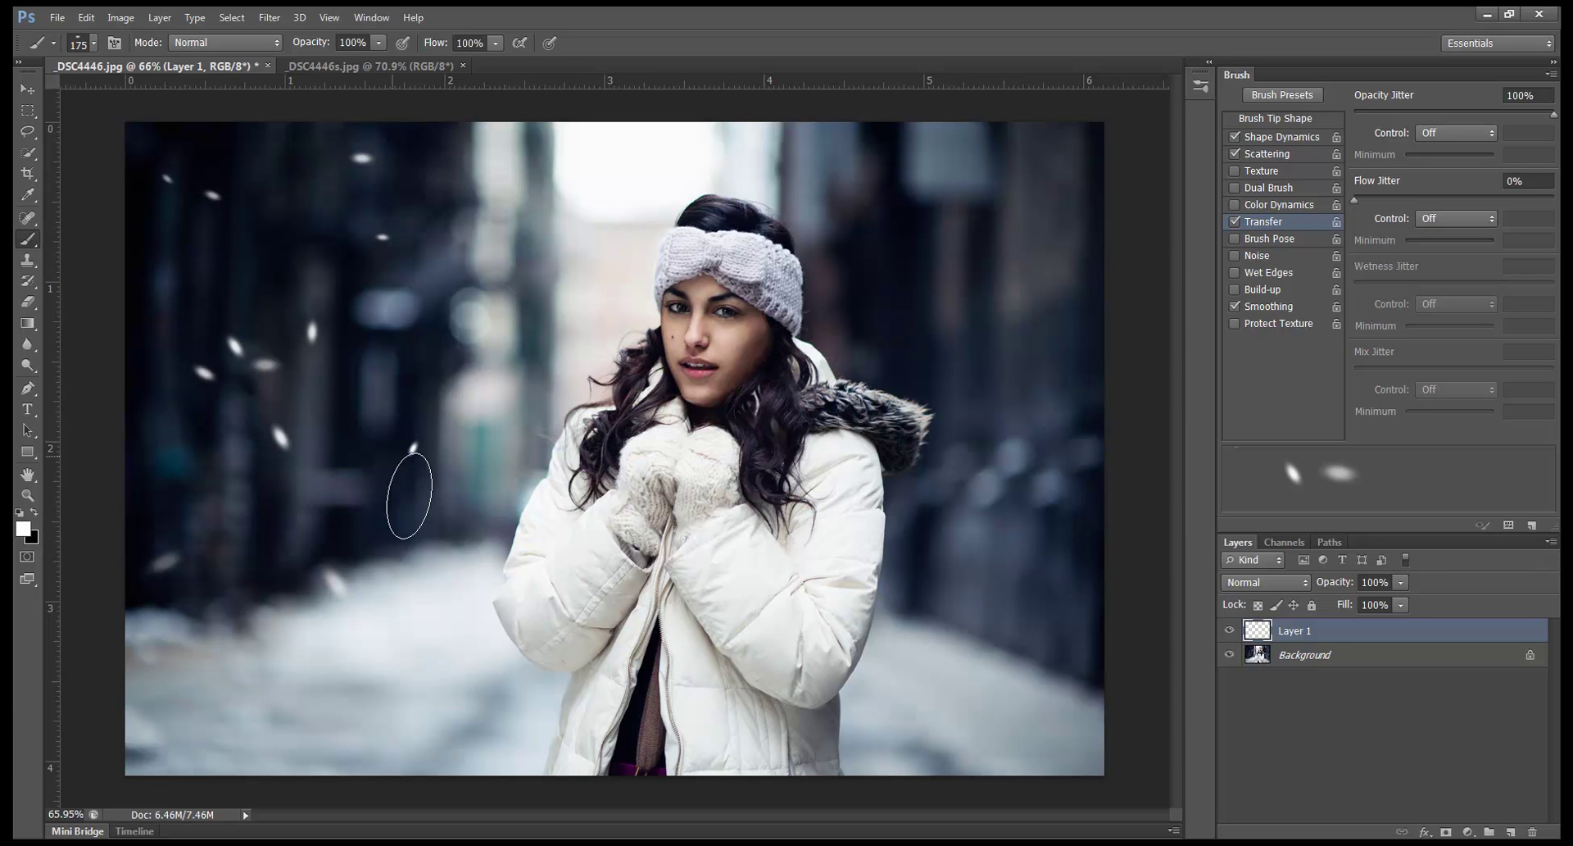
drag(329, 453, 378, 346)
key(bracketleft)
key(bracketleft)
key(bracketleft)
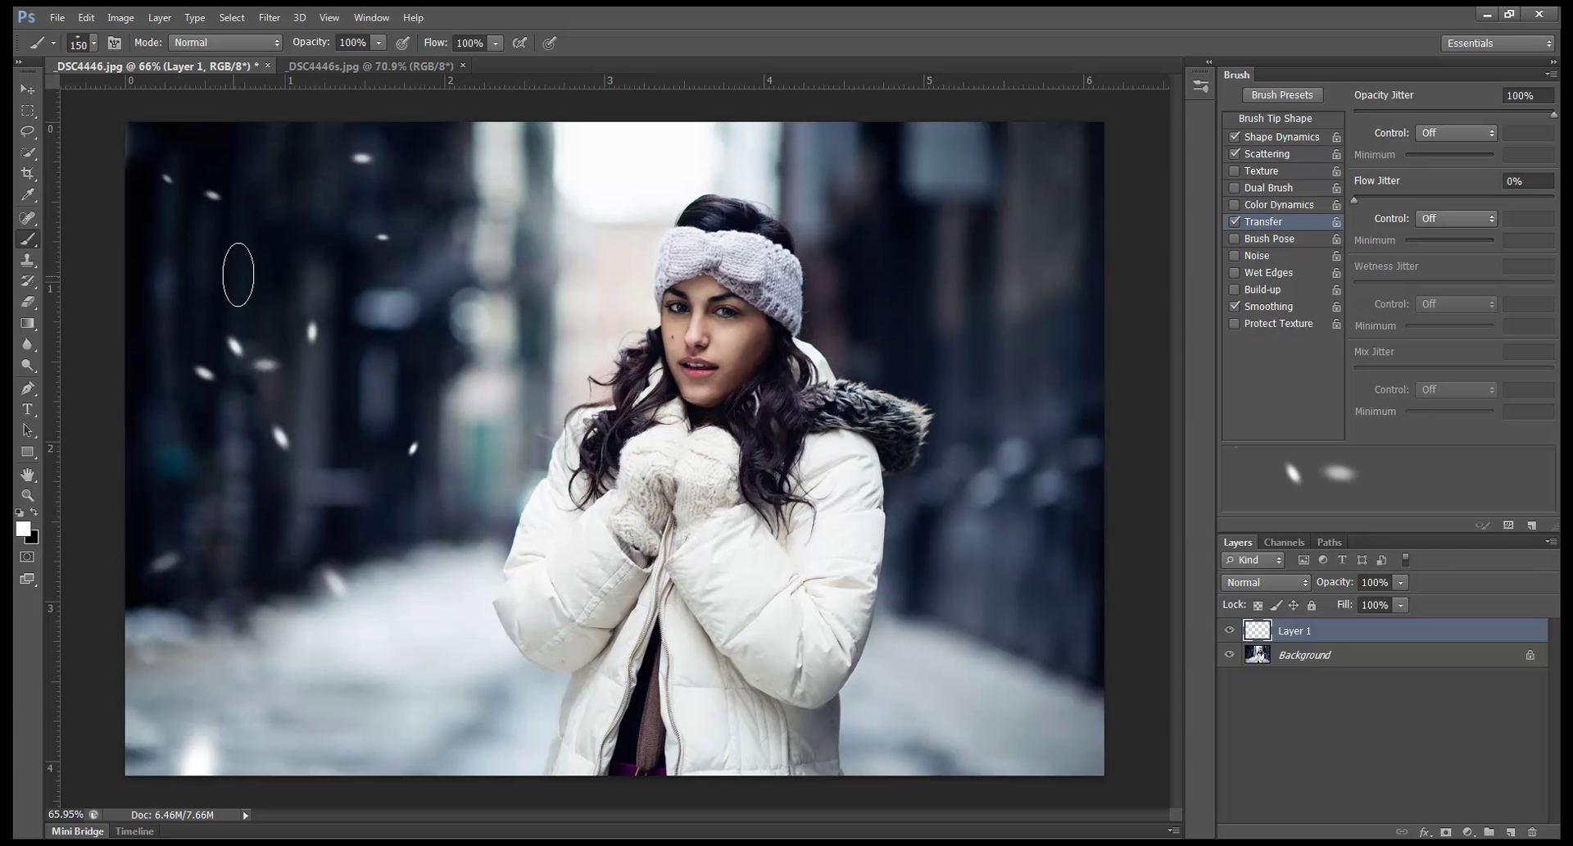
key(bracketleft)
mouse_move(335, 418)
mouse_down()
mouse_move(177, 407)
mouse_move(309, 224)
mouse_move(367, 243)
mouse_up()
Add snowflakes over the right background with a 70-90 px brush
click(1039, 250)
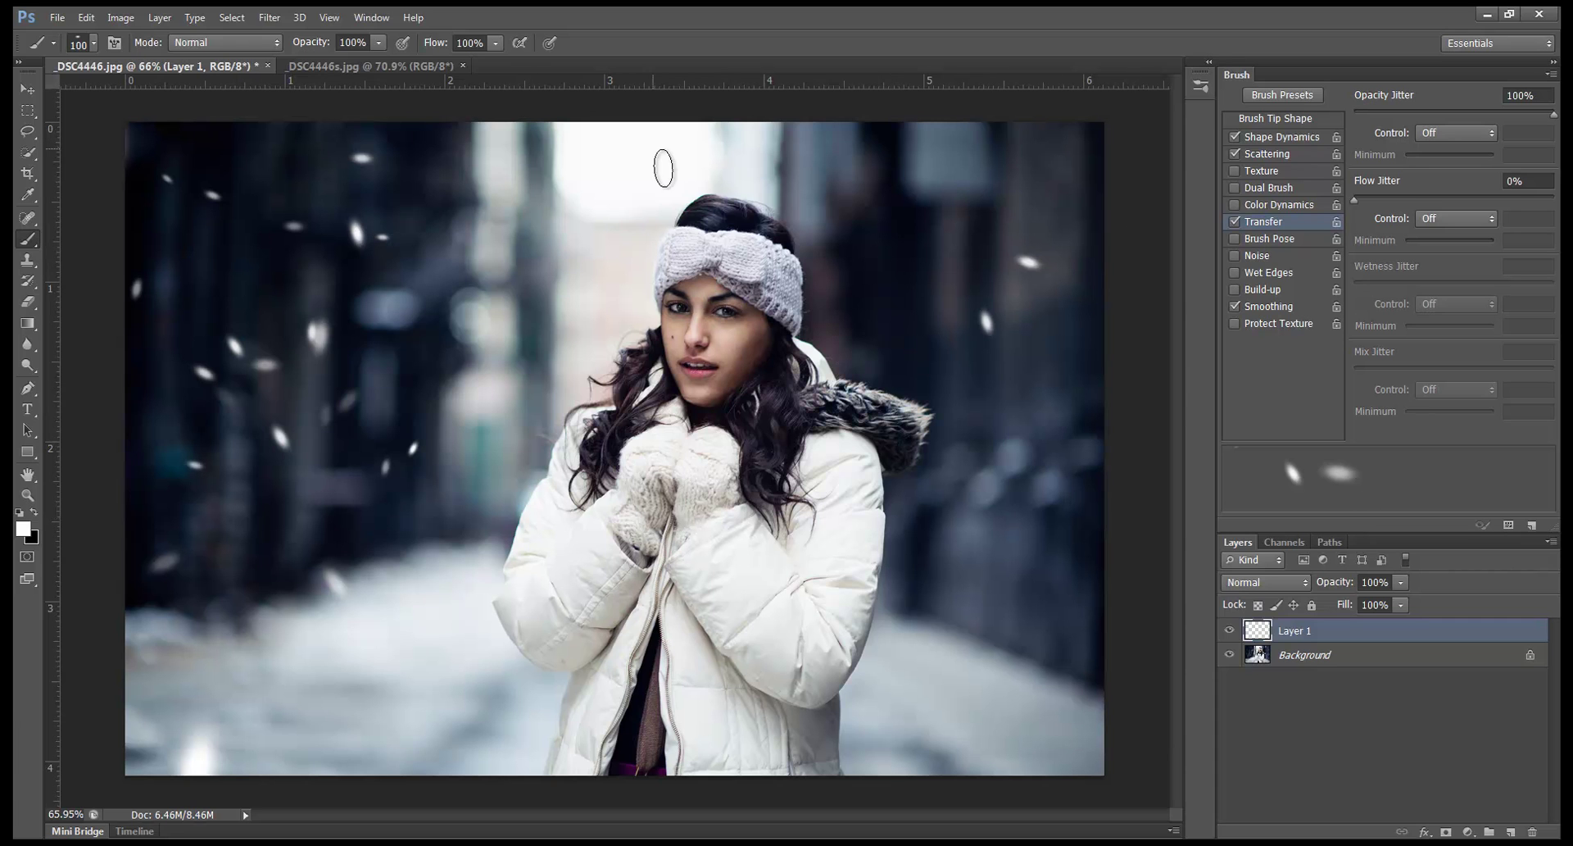
key(bracketleft)
mouse_move(1012, 246)
mouse_down()
mouse_move(885, 189)
mouse_move(1024, 547)
mouse_move(1039, 494)
mouse_move(937, 342)
mouse_move(1114, 457)
mouse_move(1015, 338)
mouse_up()
key(bracketleft)
key(bracketleft)
click(955, 505)
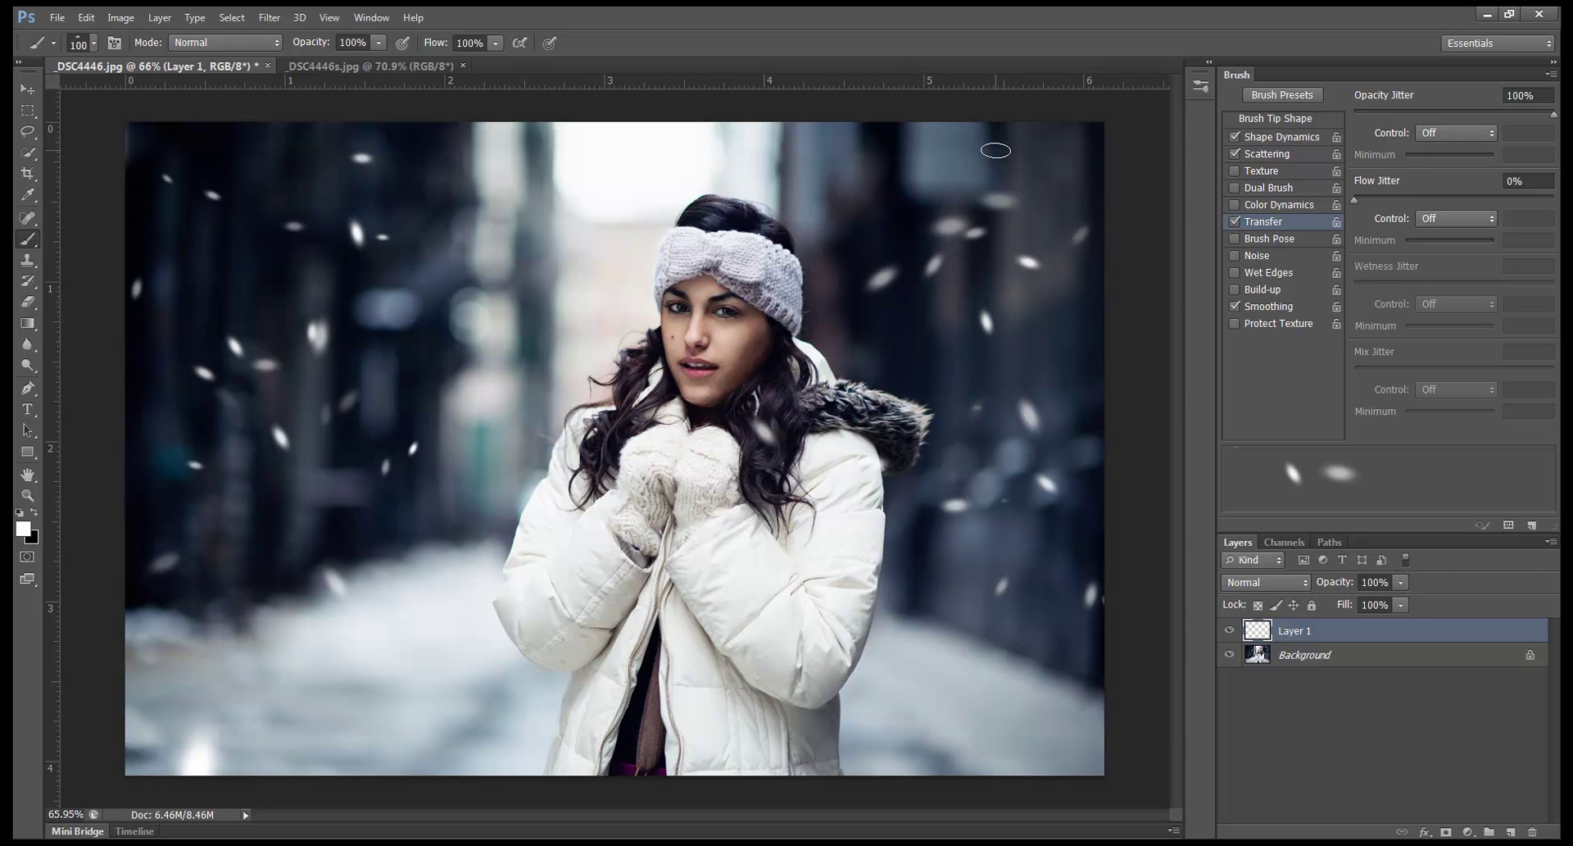
Add soft flakes on the left and near the top, then erase the flake on the headband
key(bracketright)
key(bracketright)
key(bracketright)
key(bracketright)
key(bracketright)
key(bracketright)
key(bracketright)
key(bracketright)
key(bracketright)
key(bracketright)
key(bracketright)
mouse_move(354, 281)
mouse_down()
mouse_move(290, 244)
mouse_move(300, 287)
mouse_move(216, 319)
mouse_move(274, 392)
mouse_up()
click(283, 483)
key(bracketleft)
click(129, 340)
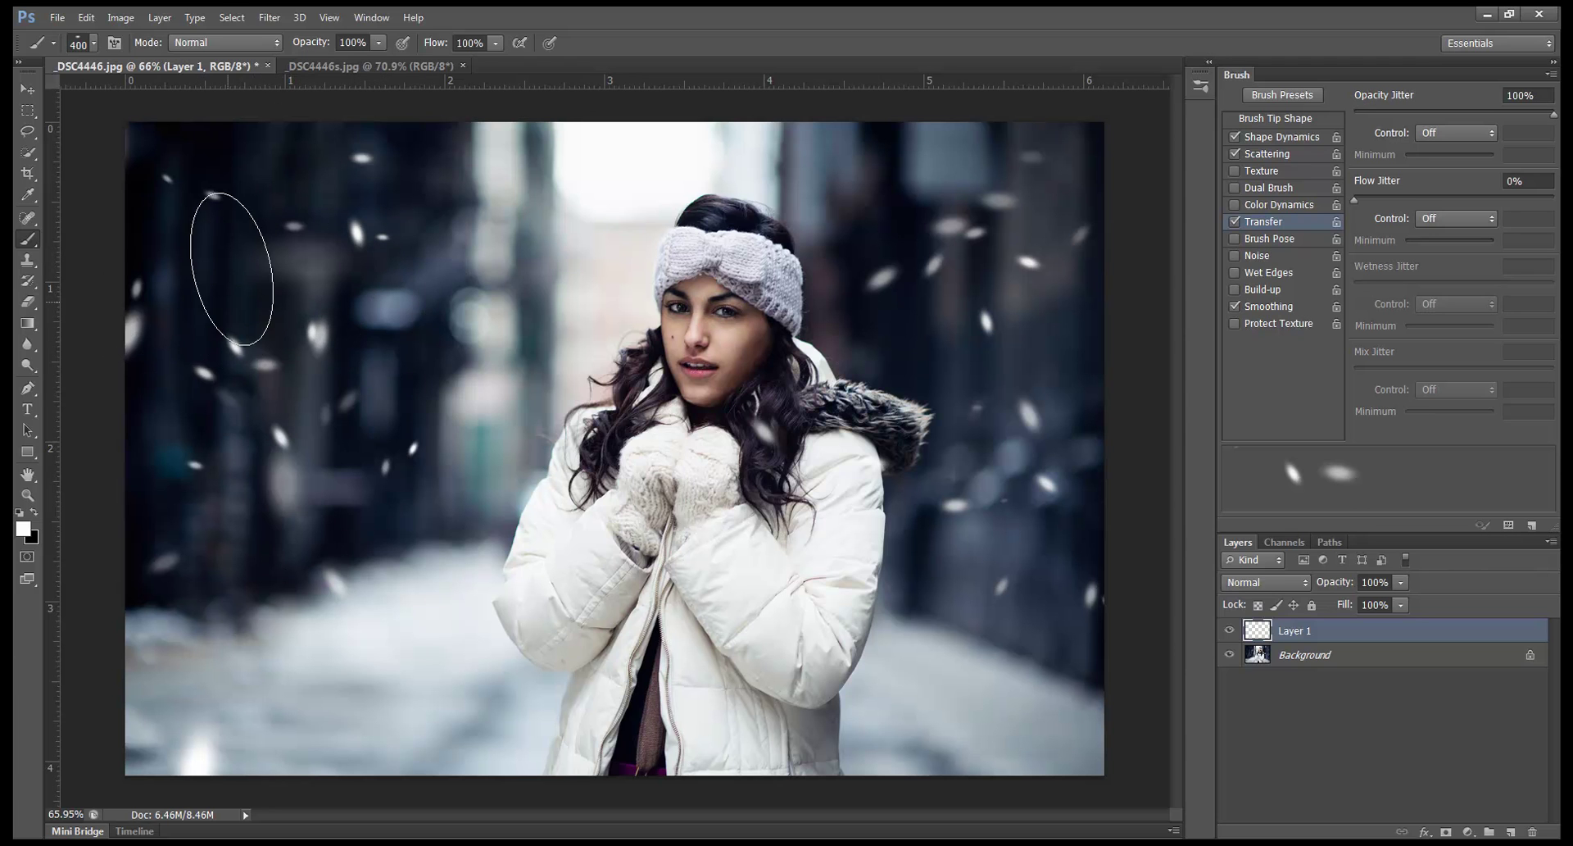
click(389, 187)
click(762, 274)
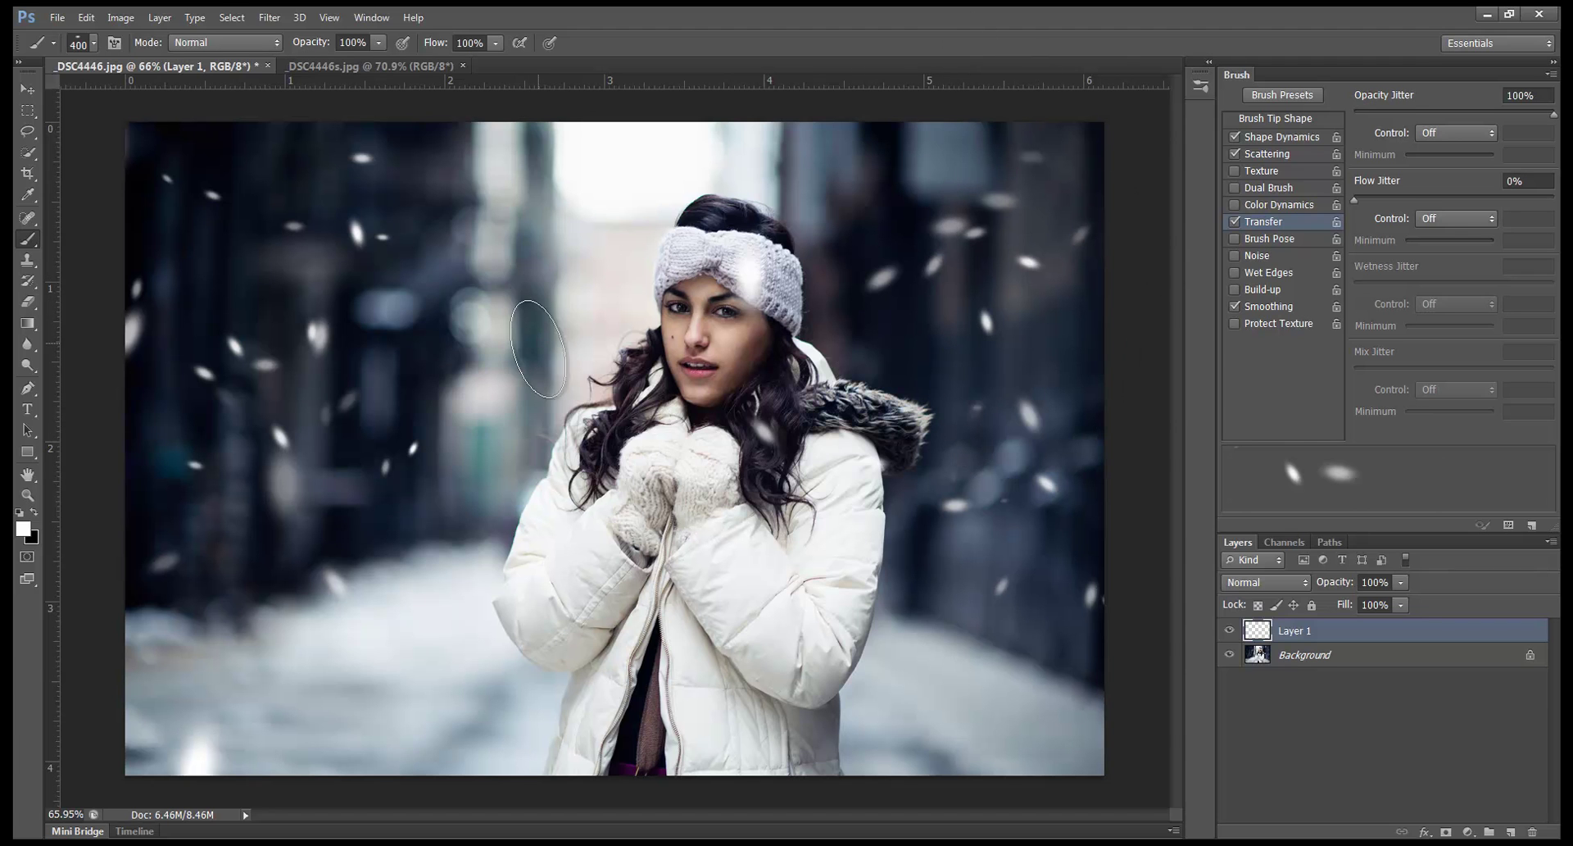
key(e)
drag(742, 256, 768, 297)
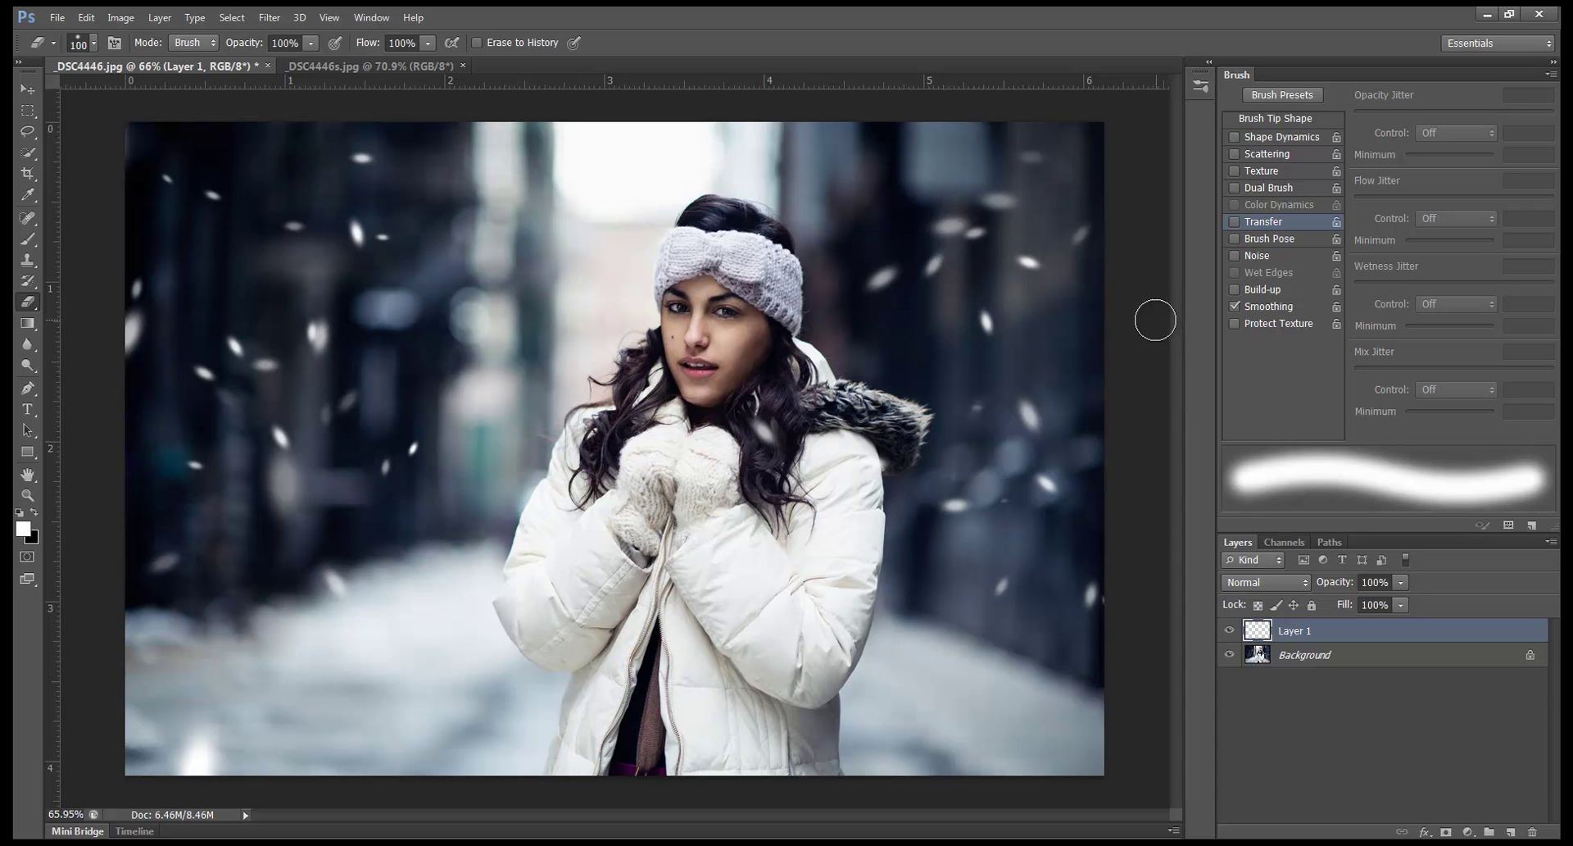
Stamp large soft snow dabs on both sides, shrinking the brush from 600 to 175 px
key(b)
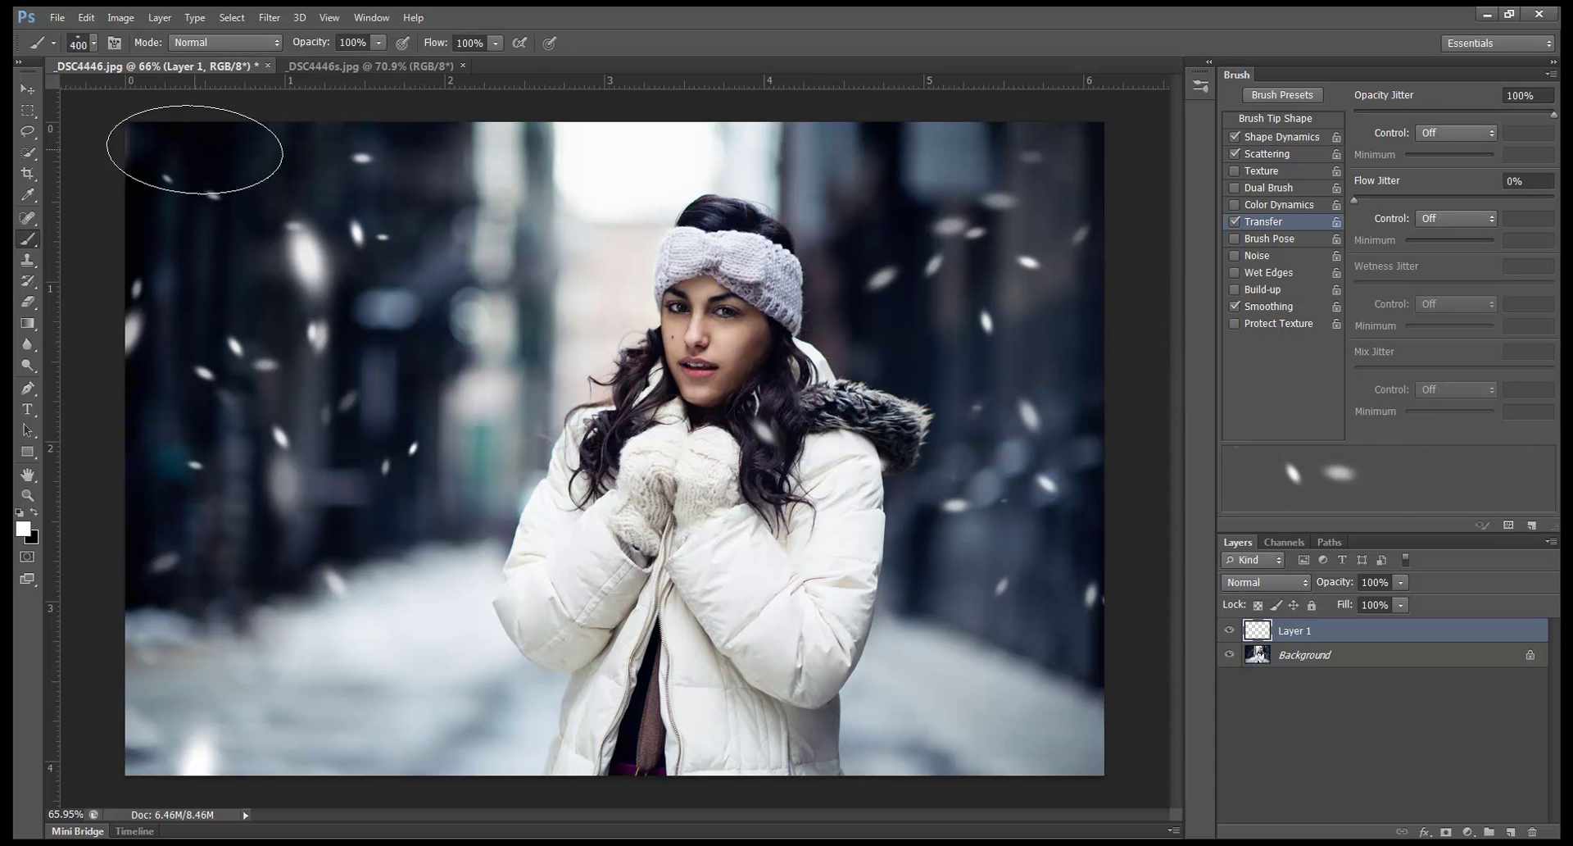
key(bracketright)
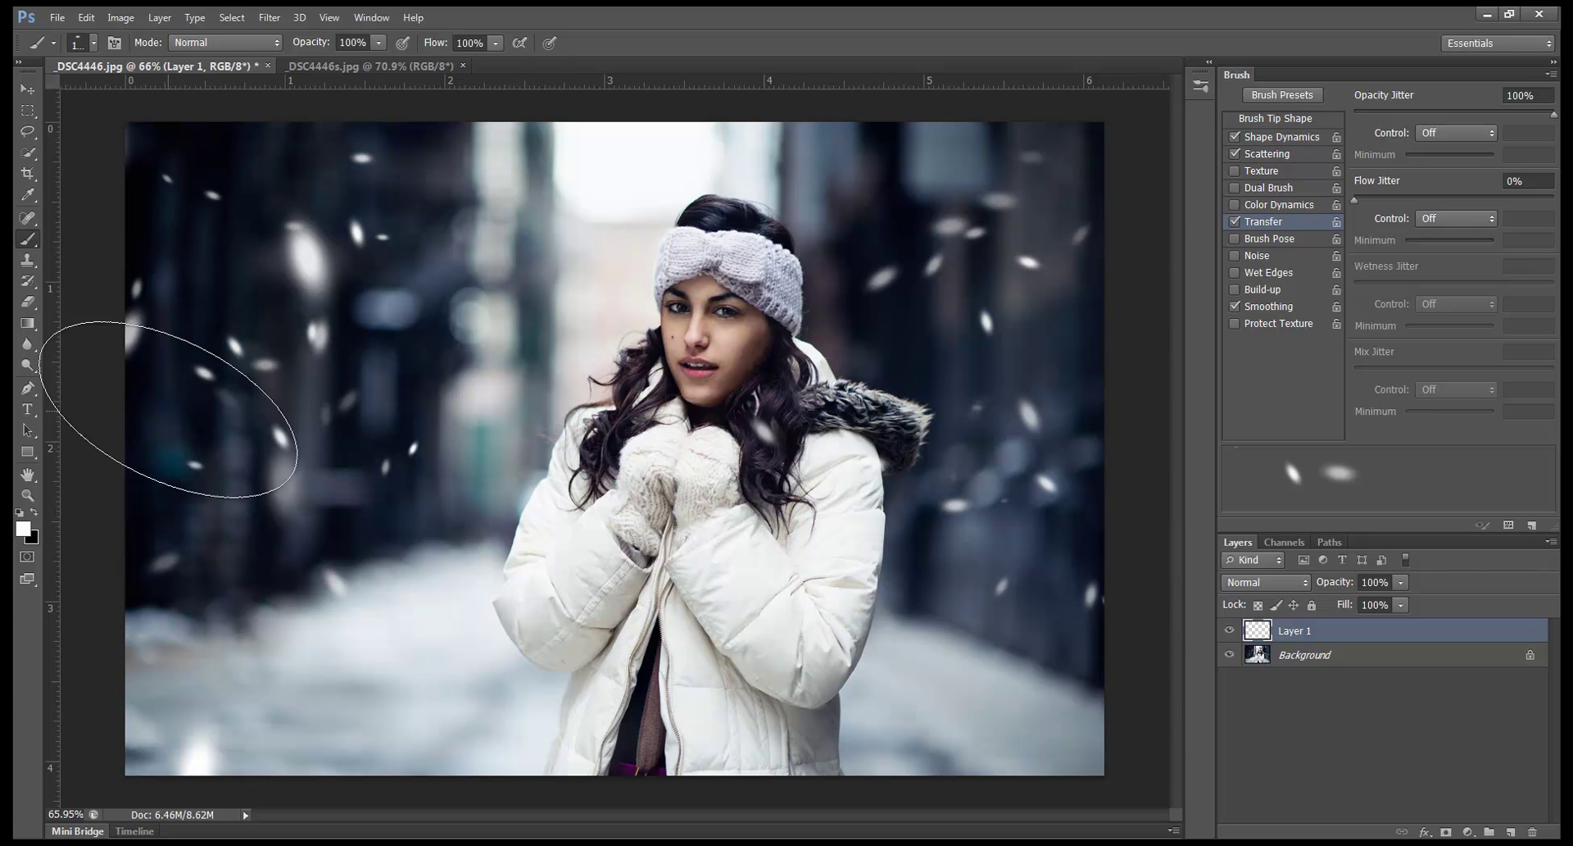
key(bracketleft)
key(bracketleft)
key(bracketleft)
key(bracketleft)
key(bracketleft)
key(bracketleft)
key(bracketleft)
key(bracketleft)
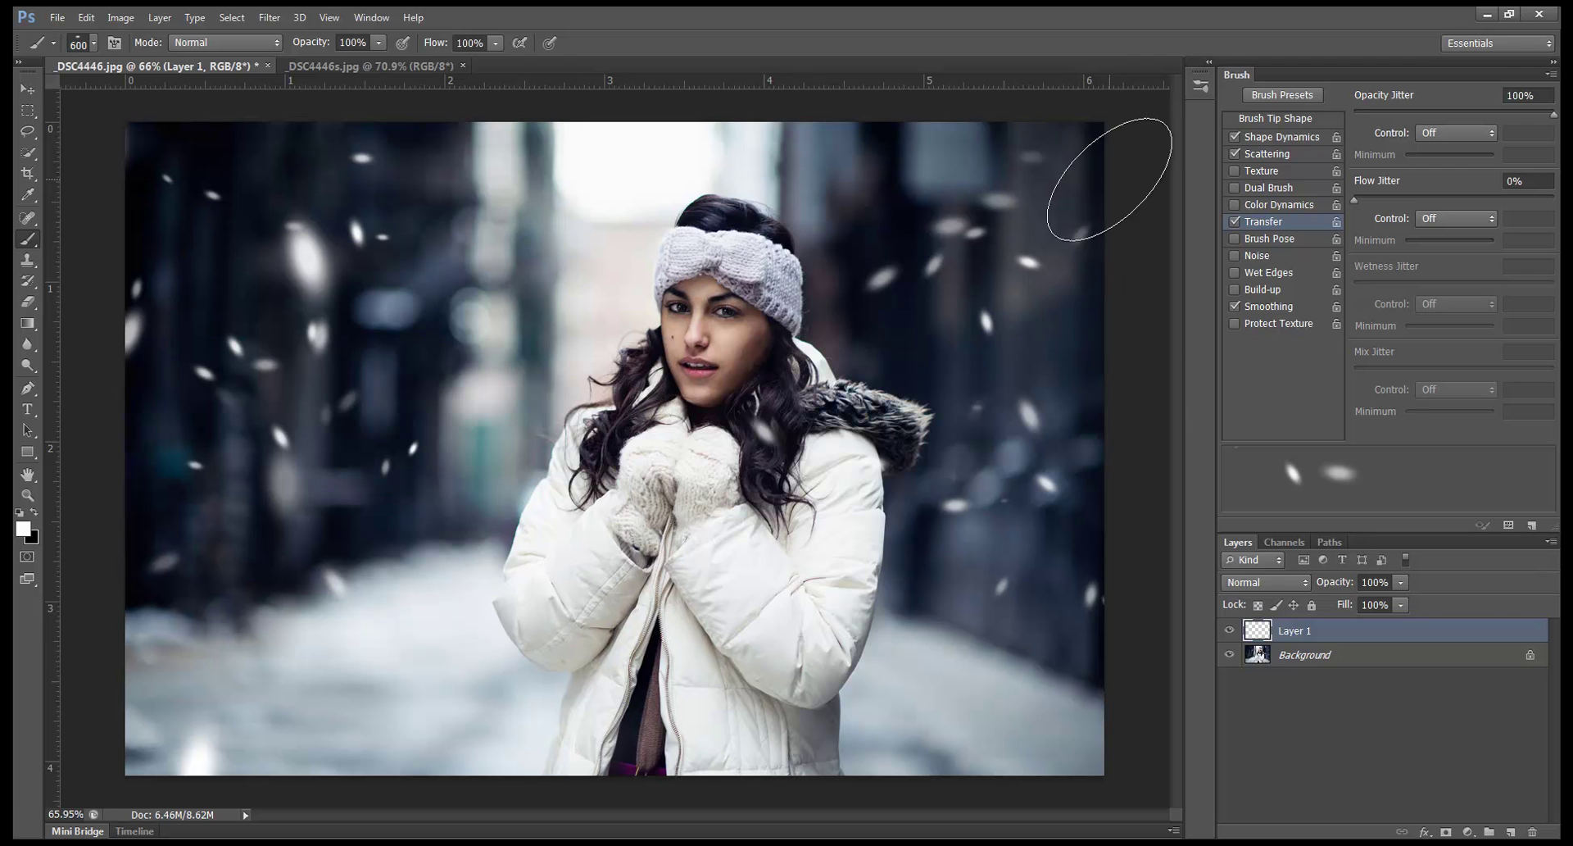
click(1118, 397)
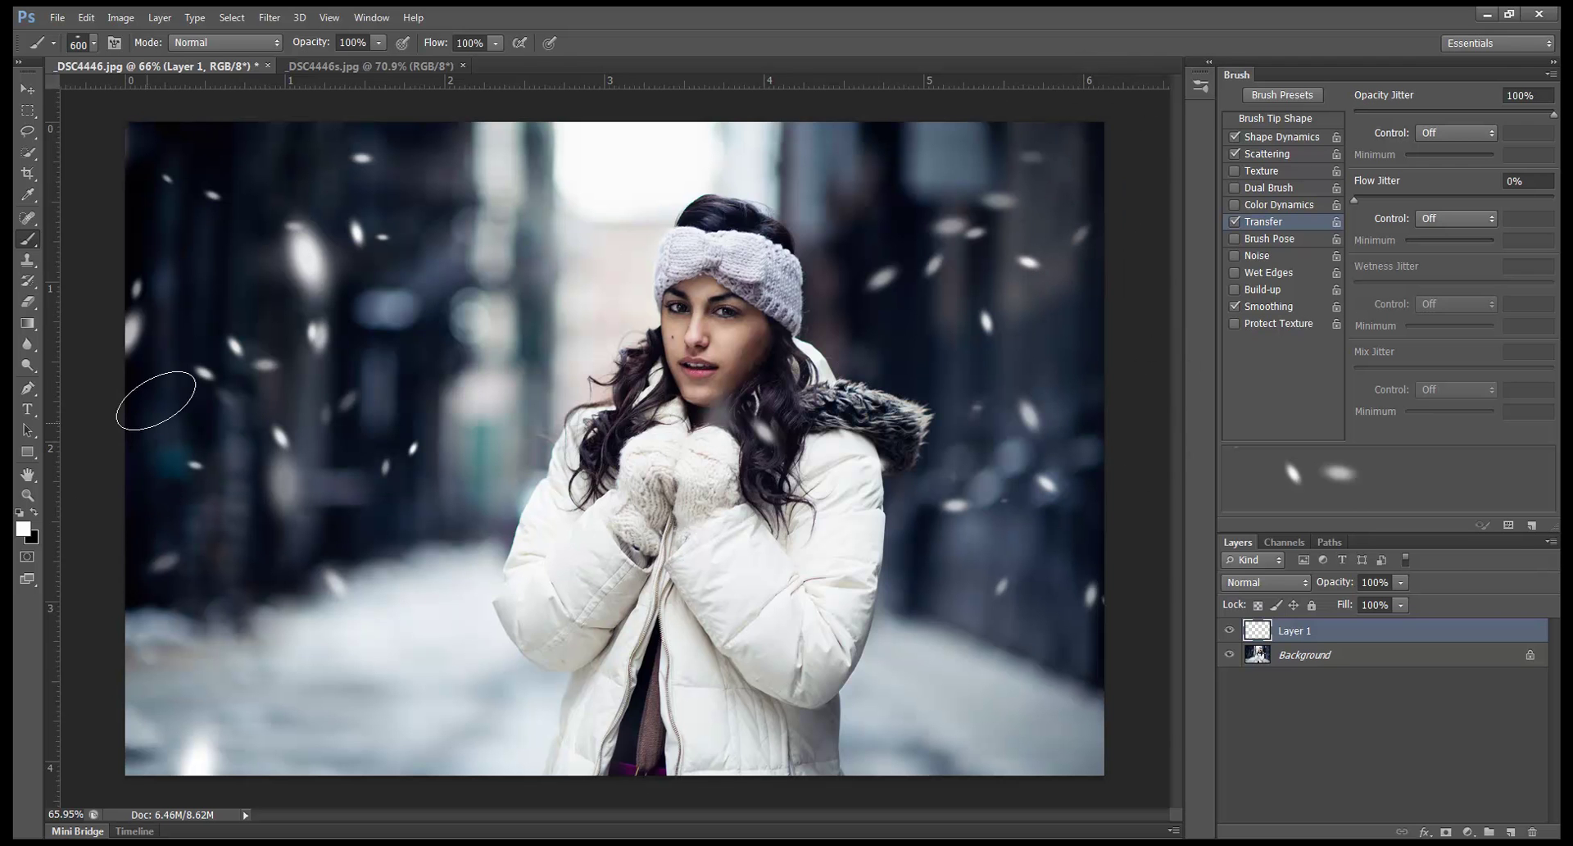
click(209, 188)
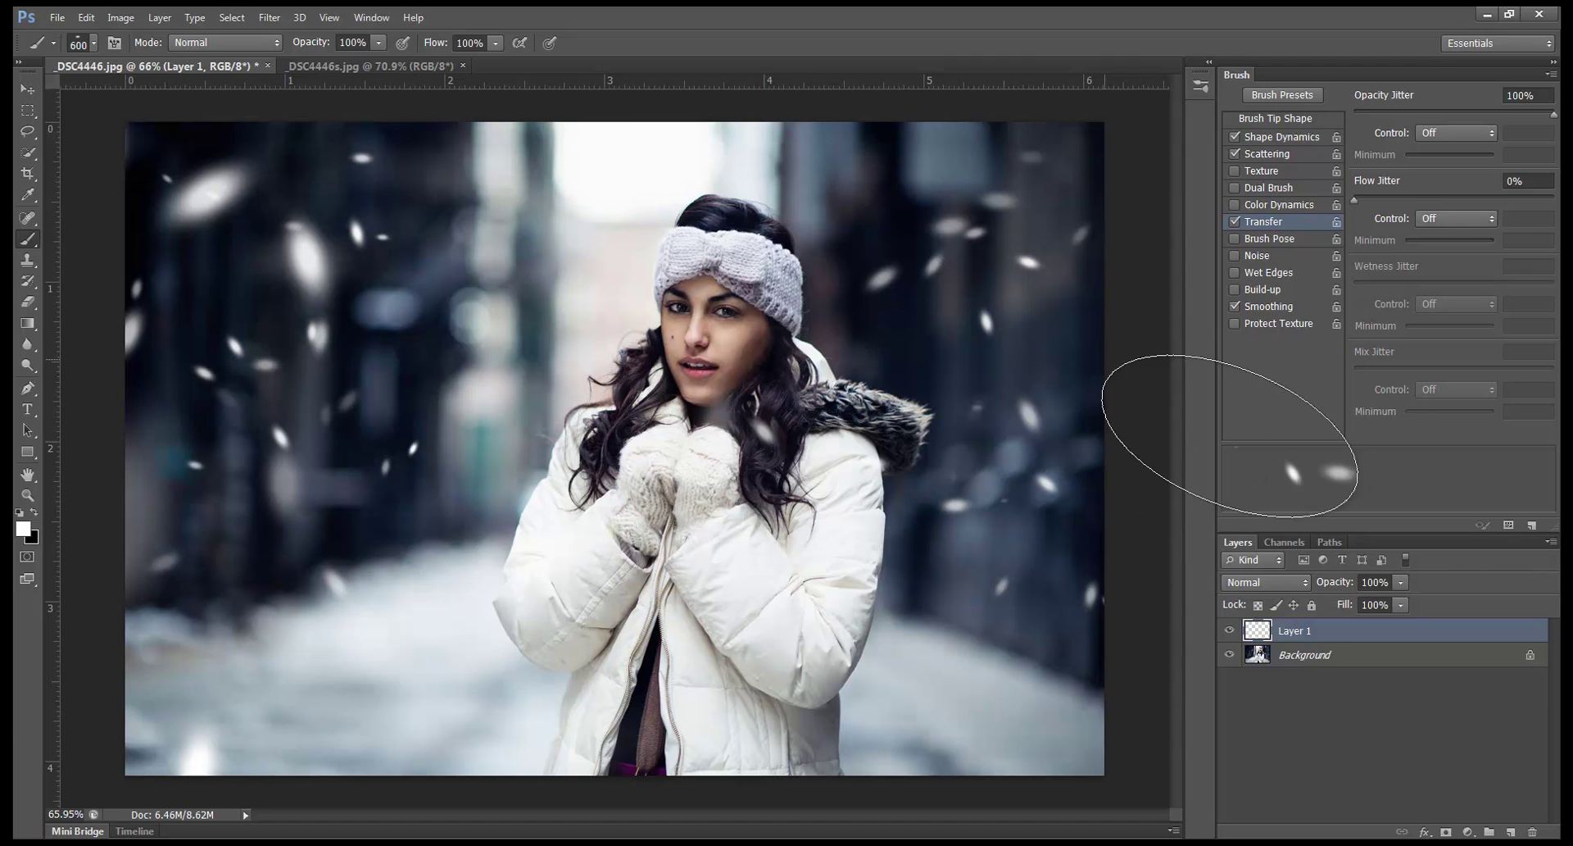
key(bracketleft)
key(bracketleft)
key(bracketleft)
click(1036, 287)
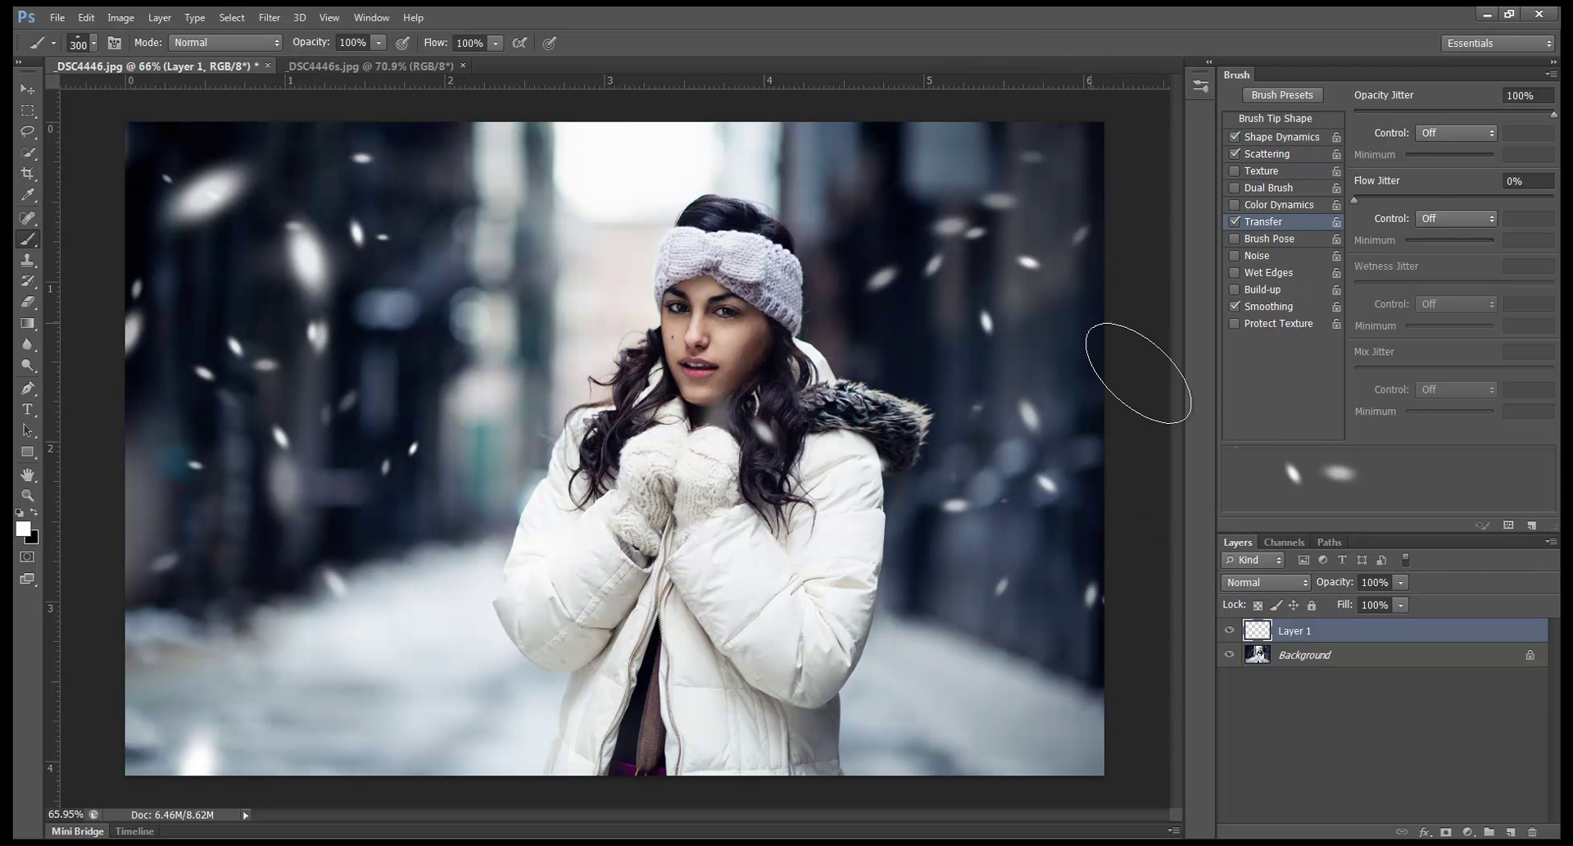
key(bracketleft)
key(bracketleft)
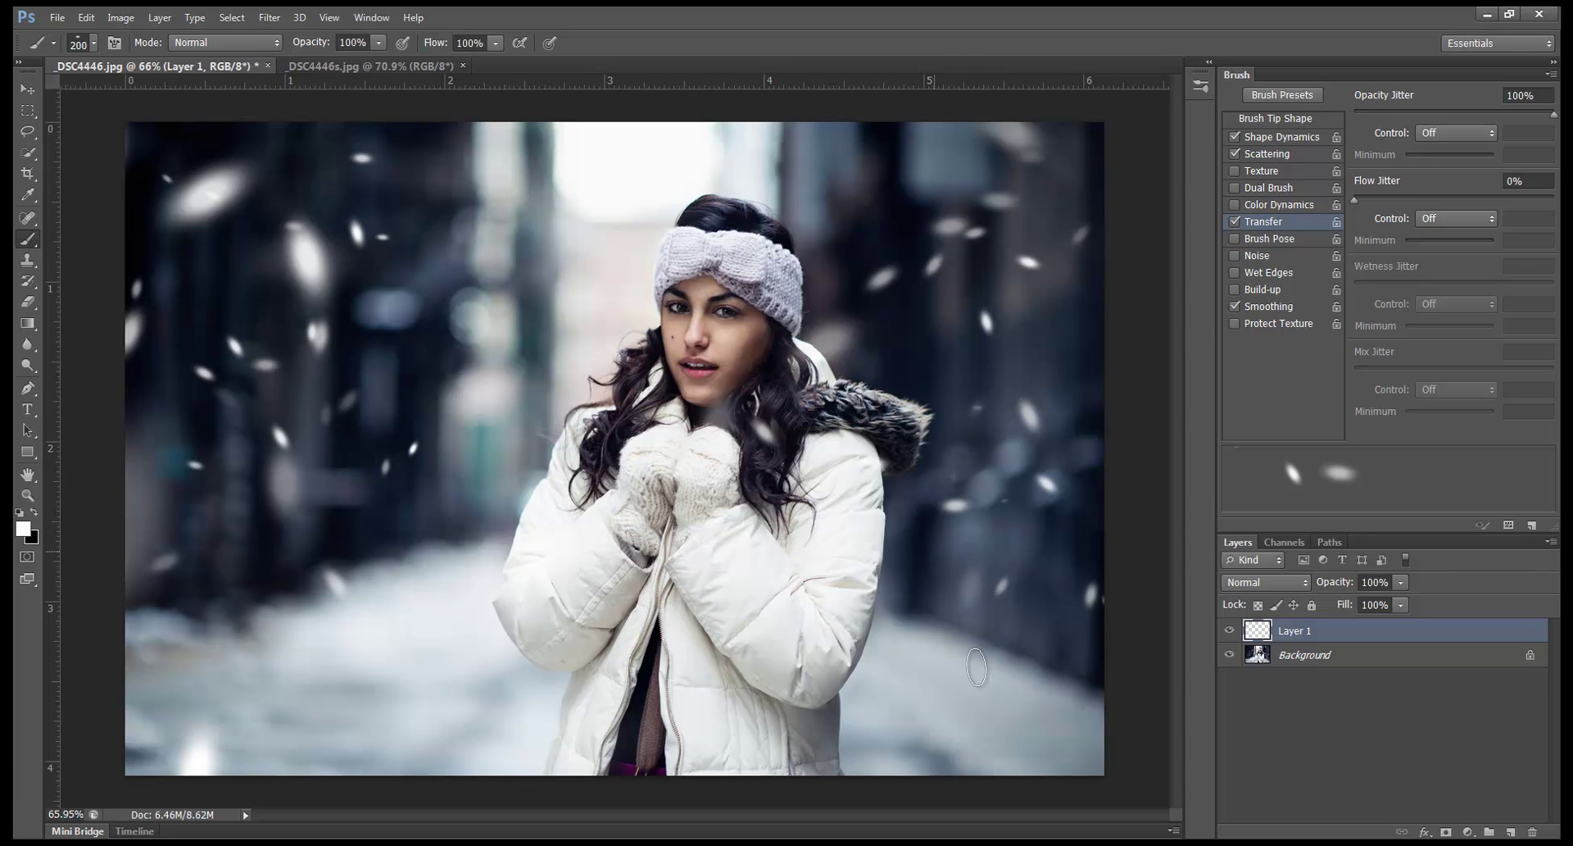
click(320, 262)
key(bracketleft)
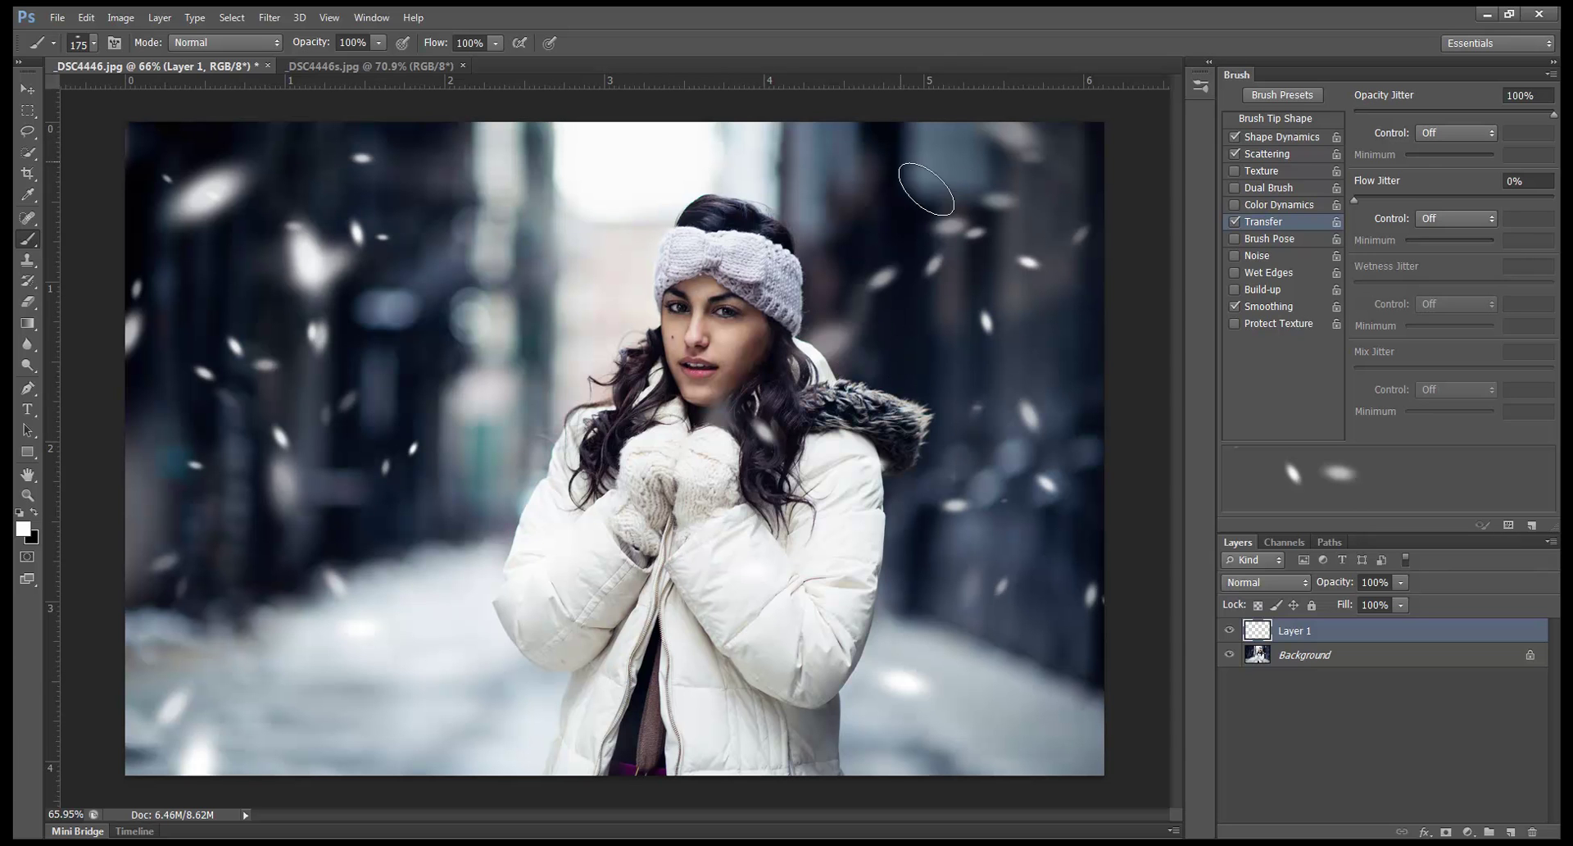
click(1065, 351)
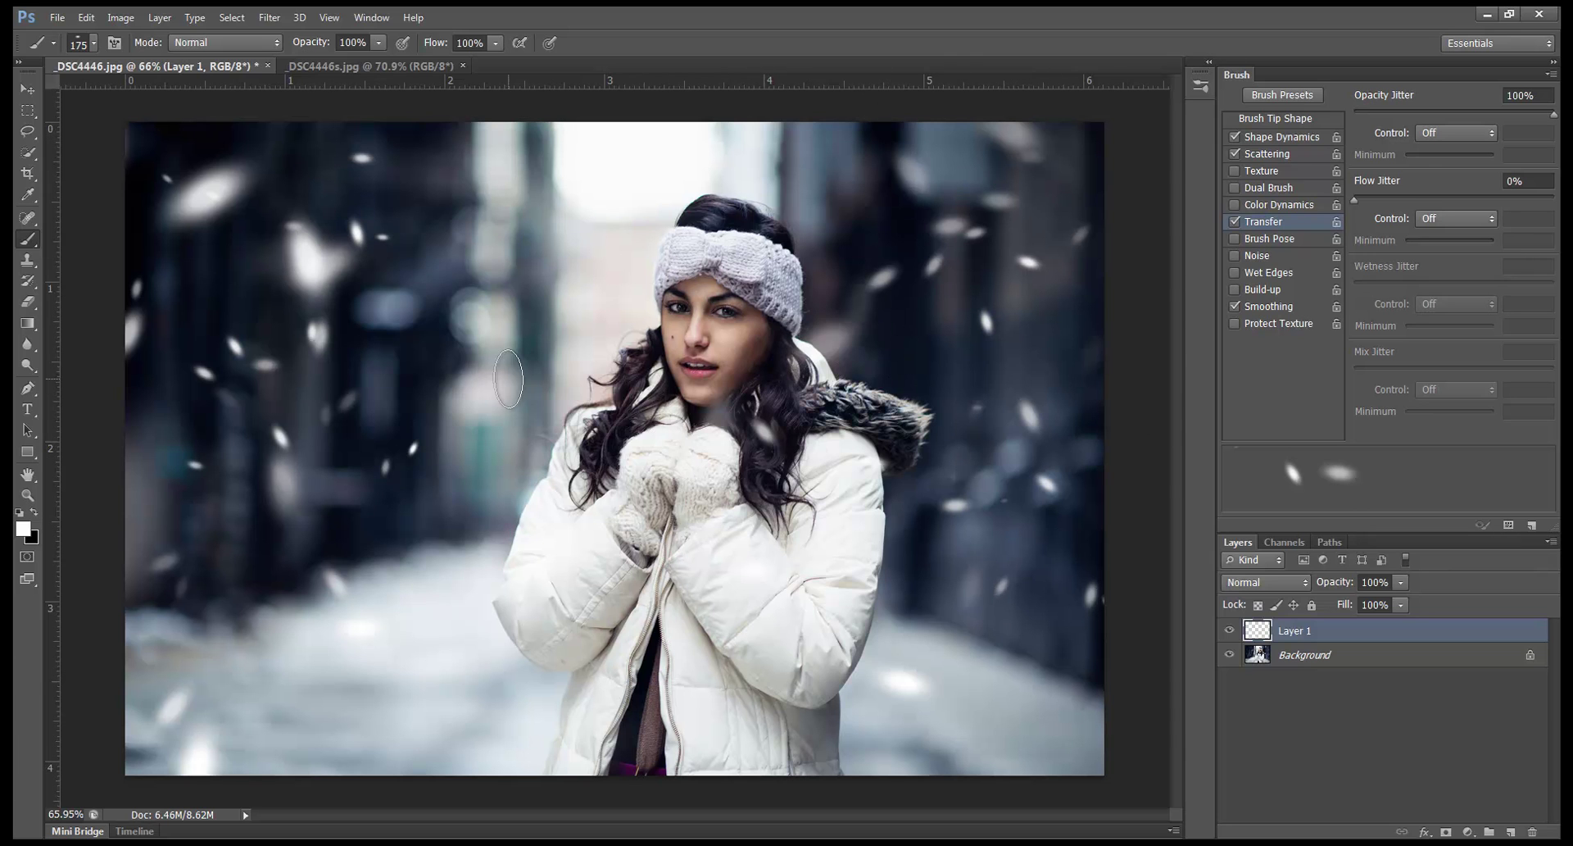
Zoom in on her face, reduce the brush to 30 px and drag Opacity Jitter to 0%
drag(636, 404, 721, 403)
key(bracketleft)
key(bracketleft)
key(bracketleft)
key(bracketleft)
key(bracketleft)
key(bracketleft)
key(bracketleft)
key(bracketleft)
key(bracketleft)
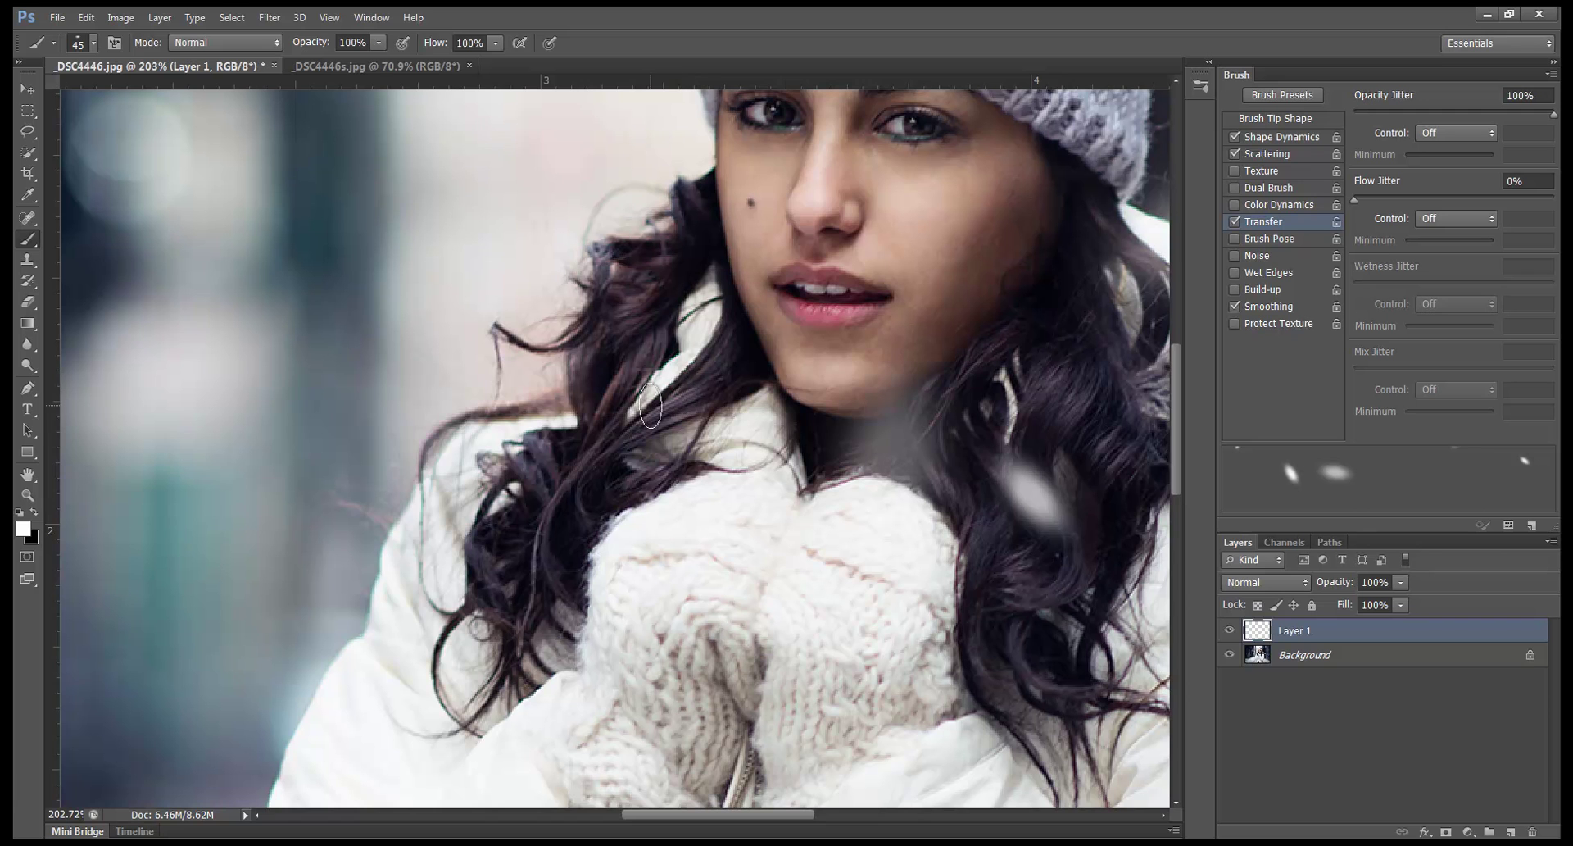
key(bracketleft)
key(bracketleft)
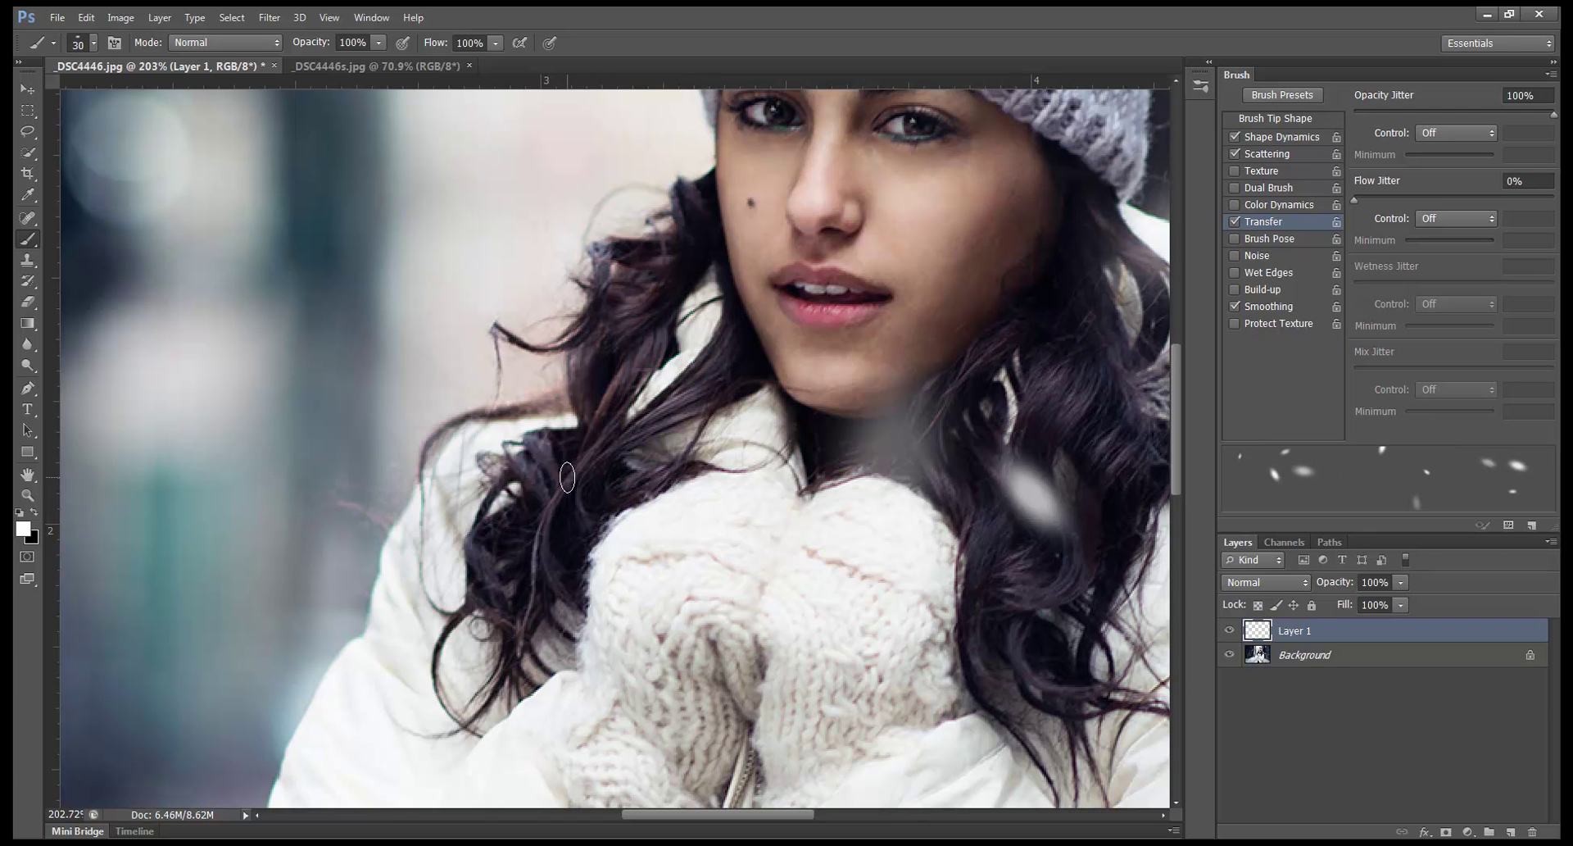
drag(626, 474, 501, 509)
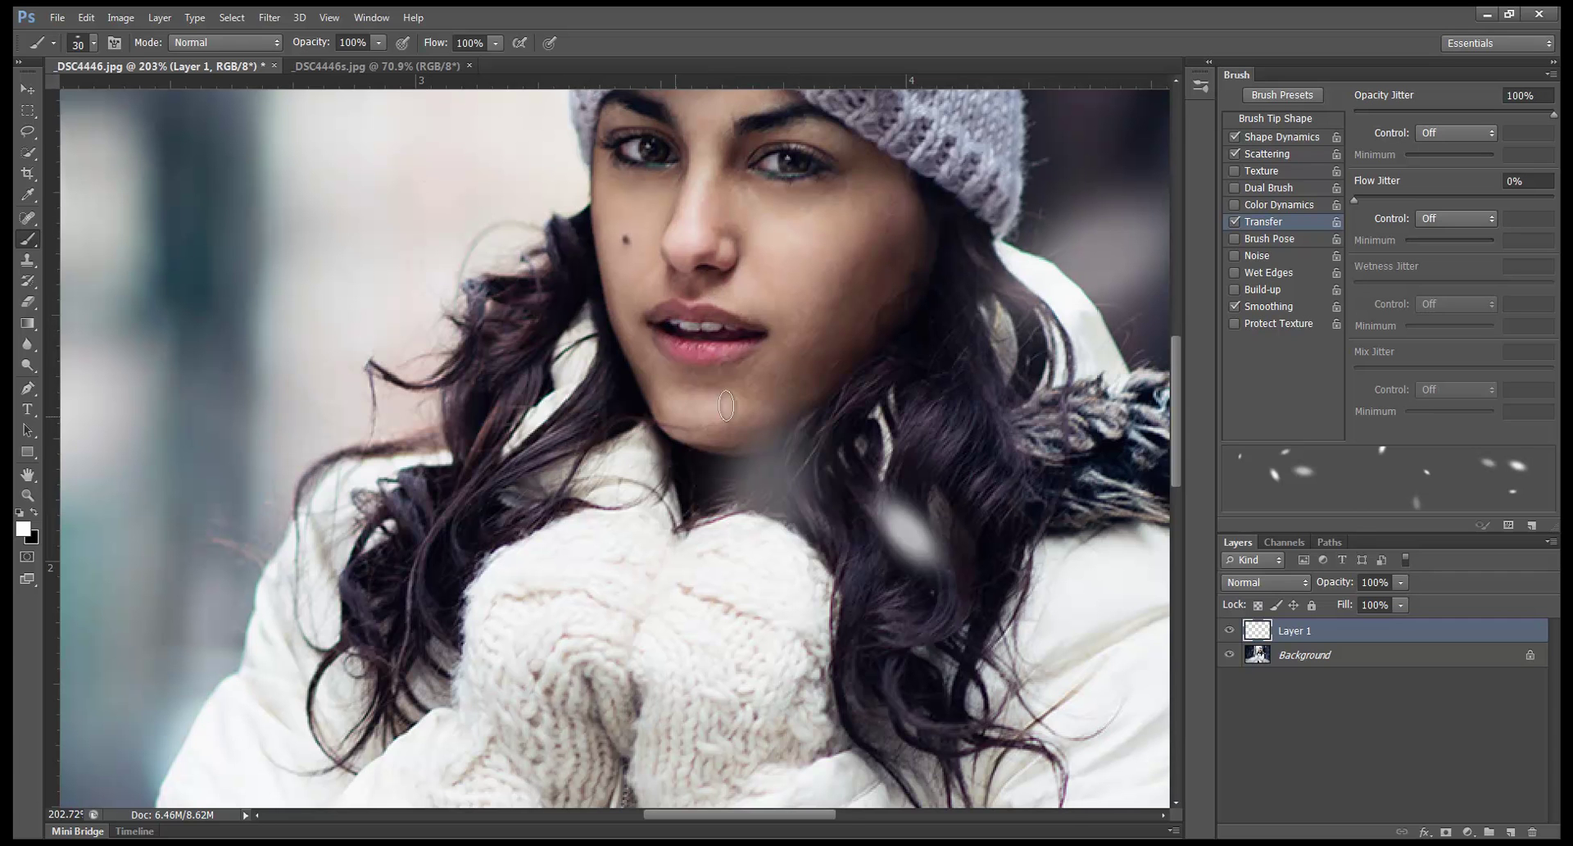
click(1284, 155)
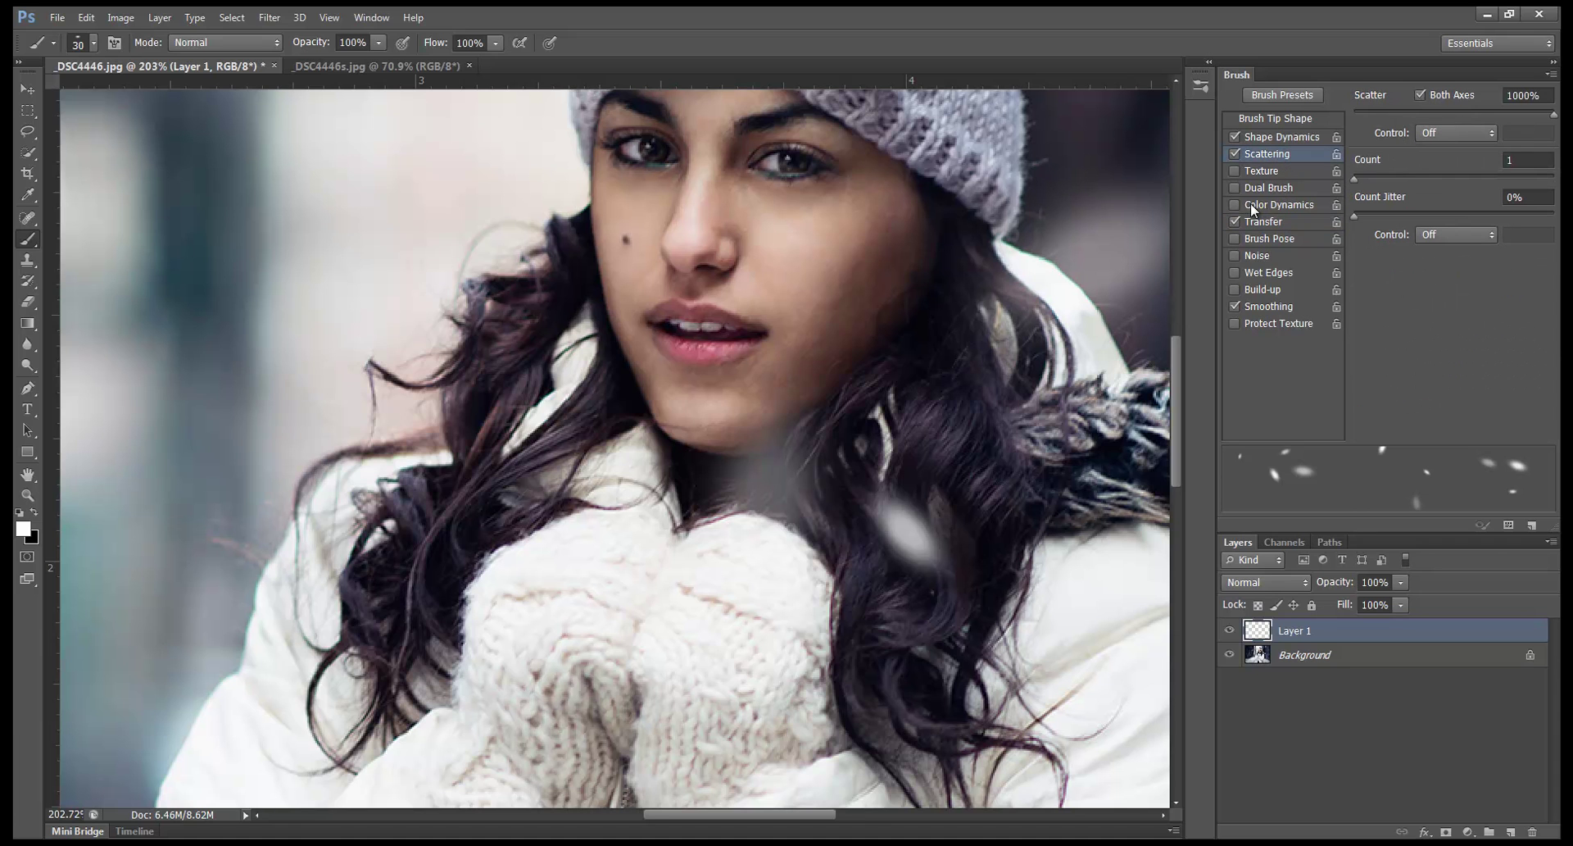
click(1274, 222)
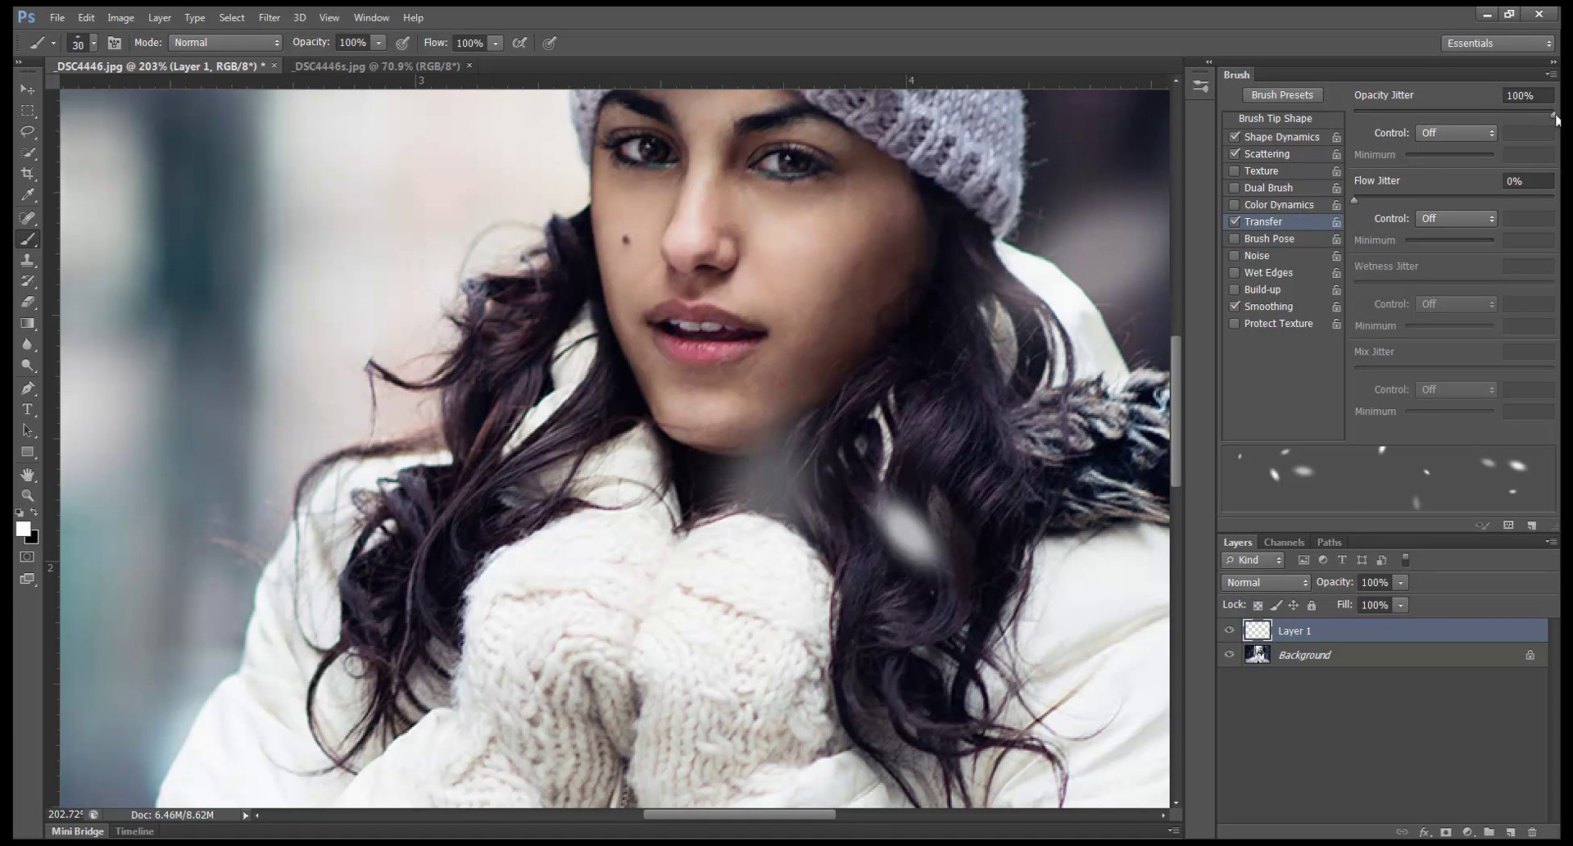
drag(1553, 115, 1326, 115)
Zoom closer and paint tiny 9 px flakes over her dark hair, redoing one stroke
key(bracketleft)
key(bracketleft)
mouse_move(457, 485)
mouse_down()
mouse_move(523, 483)
mouse_move(531, 450)
mouse_move(662, 402)
mouse_move(699, 355)
mouse_move(687, 351)
mouse_up()
key(bracketleft)
key(bracketleft)
drag(458, 658, 383, 655)
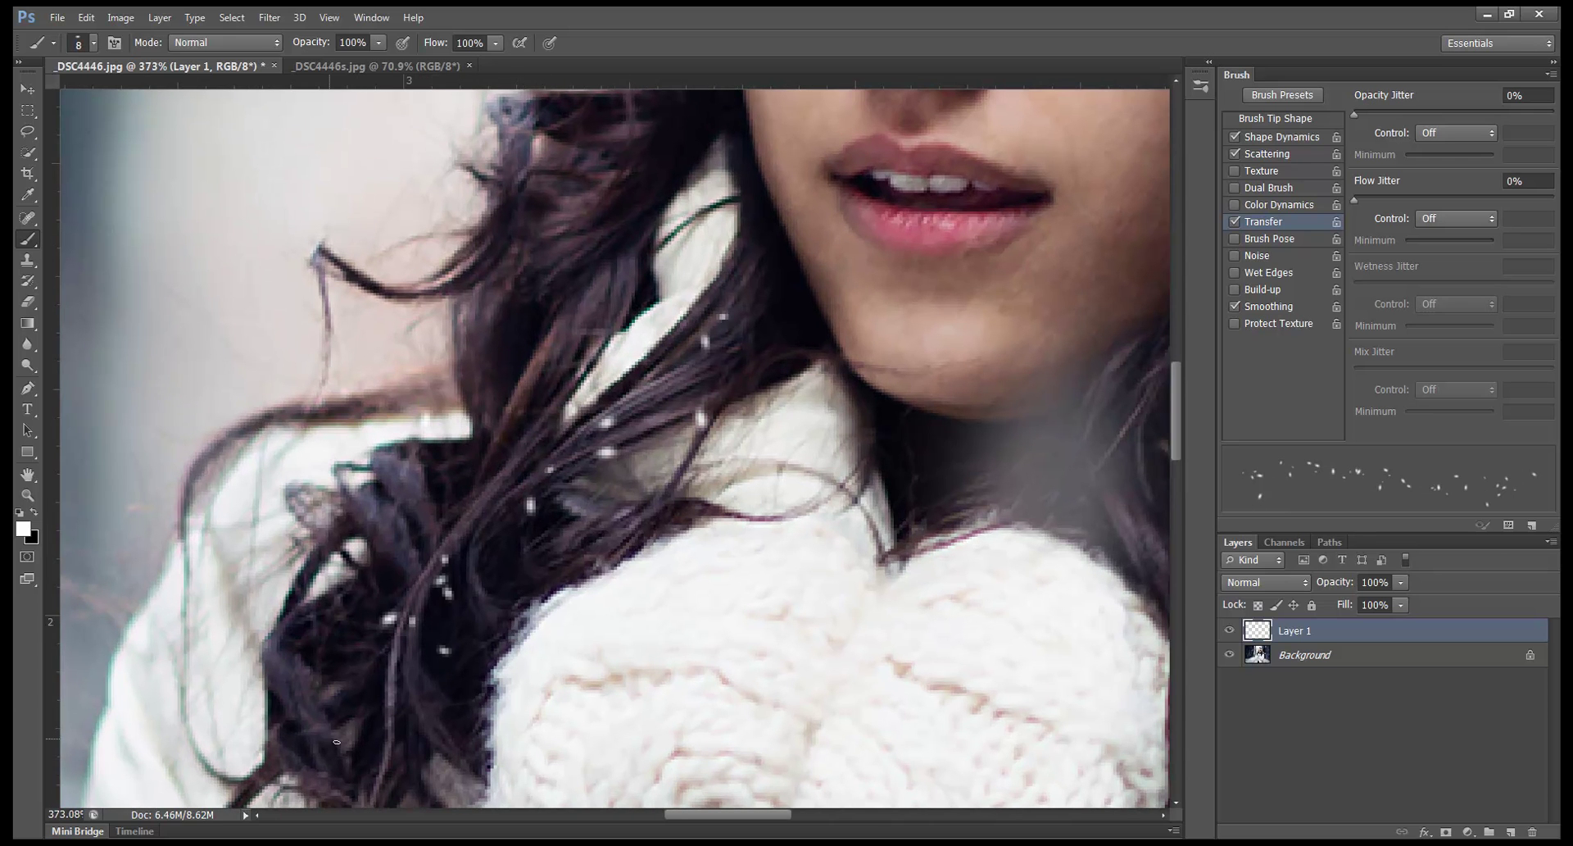
key(ctrl+z)
mouse_move(332, 697)
mouse_down()
mouse_move(327, 650)
mouse_move(416, 507)
mouse_up()
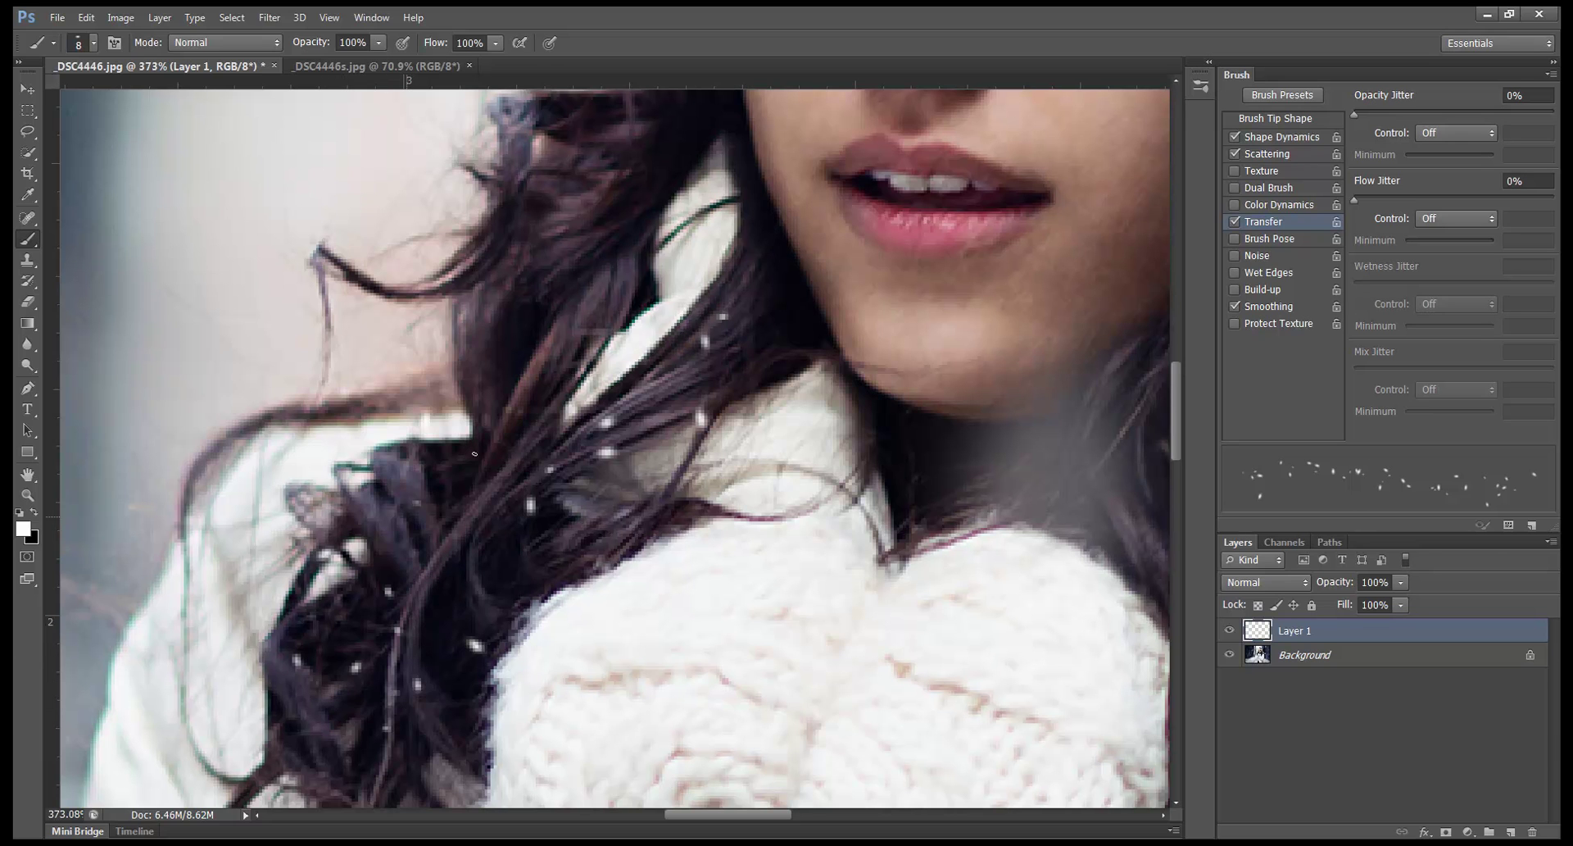
mouse_move(475, 453)
mouse_down()
mouse_move(475, 562)
mouse_move(573, 377)
mouse_up()
drag(567, 211, 586, 159)
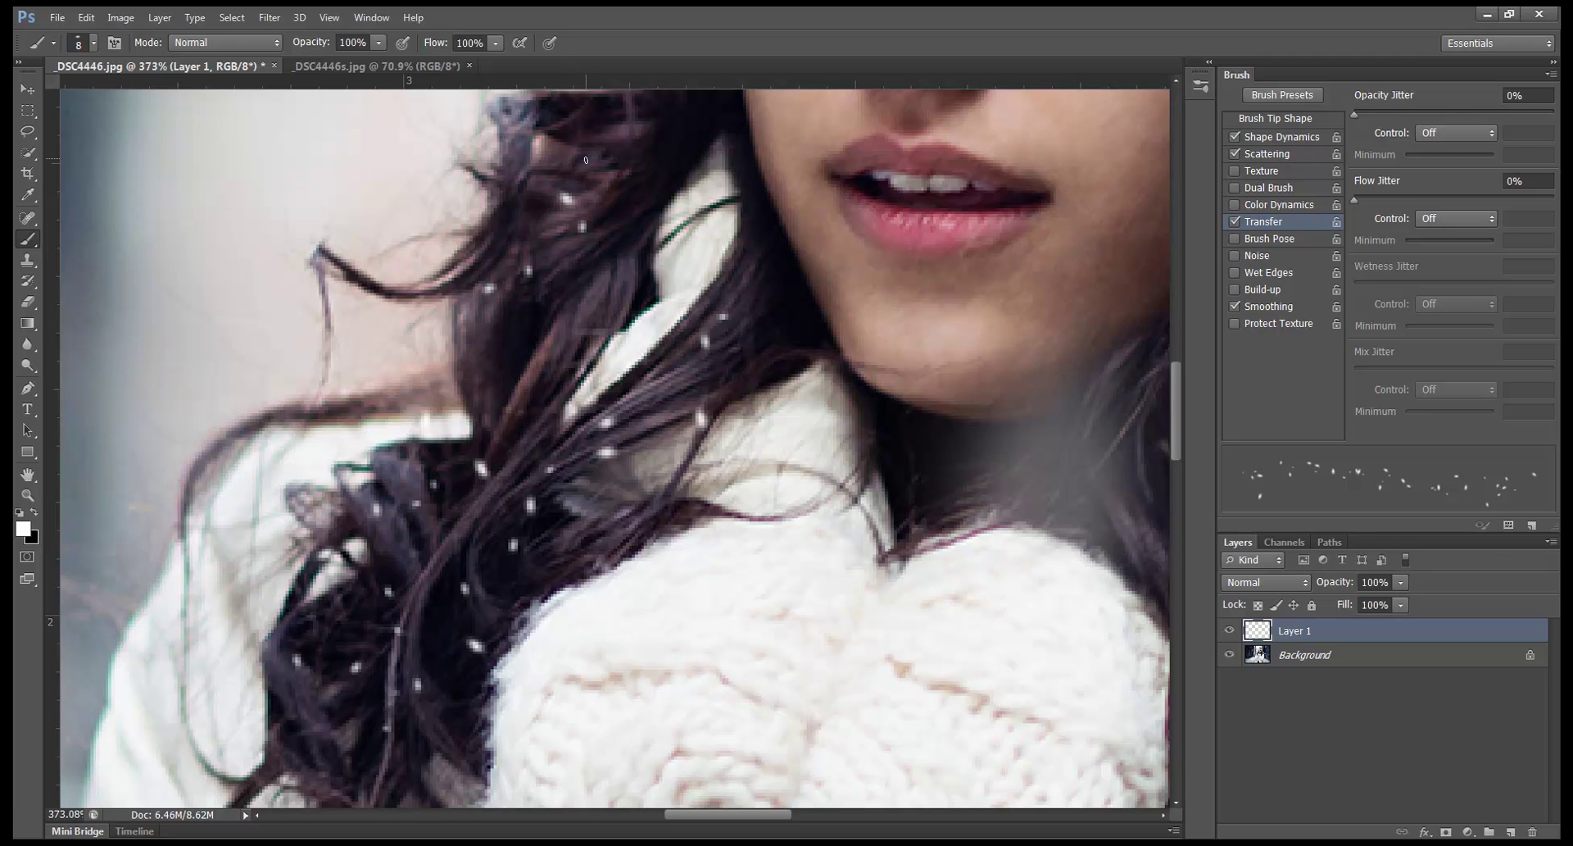
Add tiny flakes across the hair to the fur collar and along the top of her head
drag(894, 482, 780, 473)
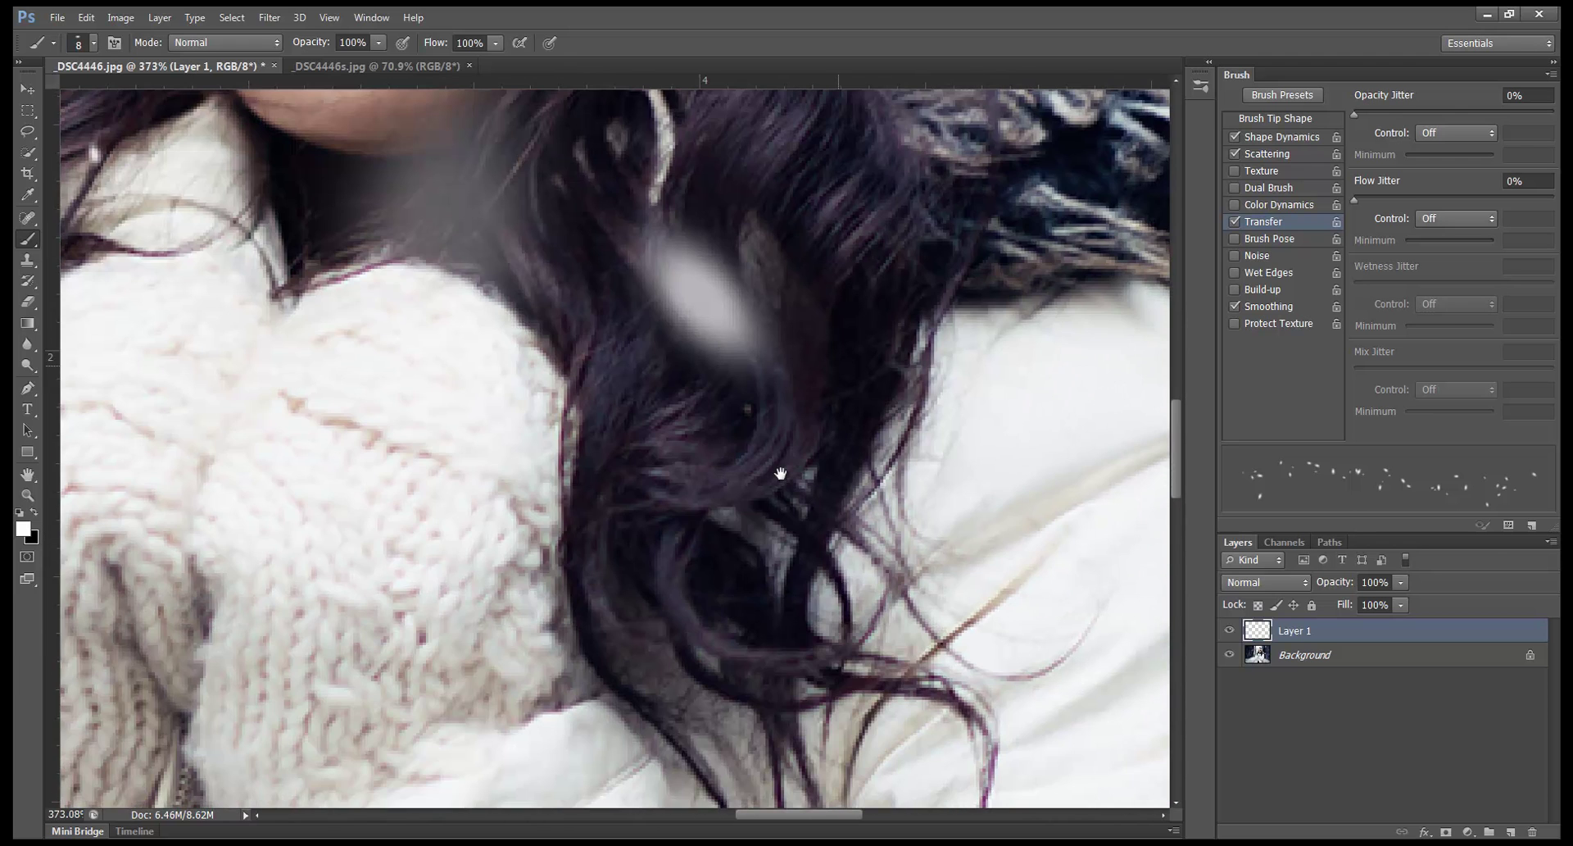
mouse_move(709, 619)
mouse_down()
mouse_move(696, 557)
mouse_move(799, 164)
mouse_move(782, 431)
mouse_up()
mouse_move(731, 293)
mouse_down()
mouse_move(858, 432)
mouse_move(978, 468)
mouse_up()
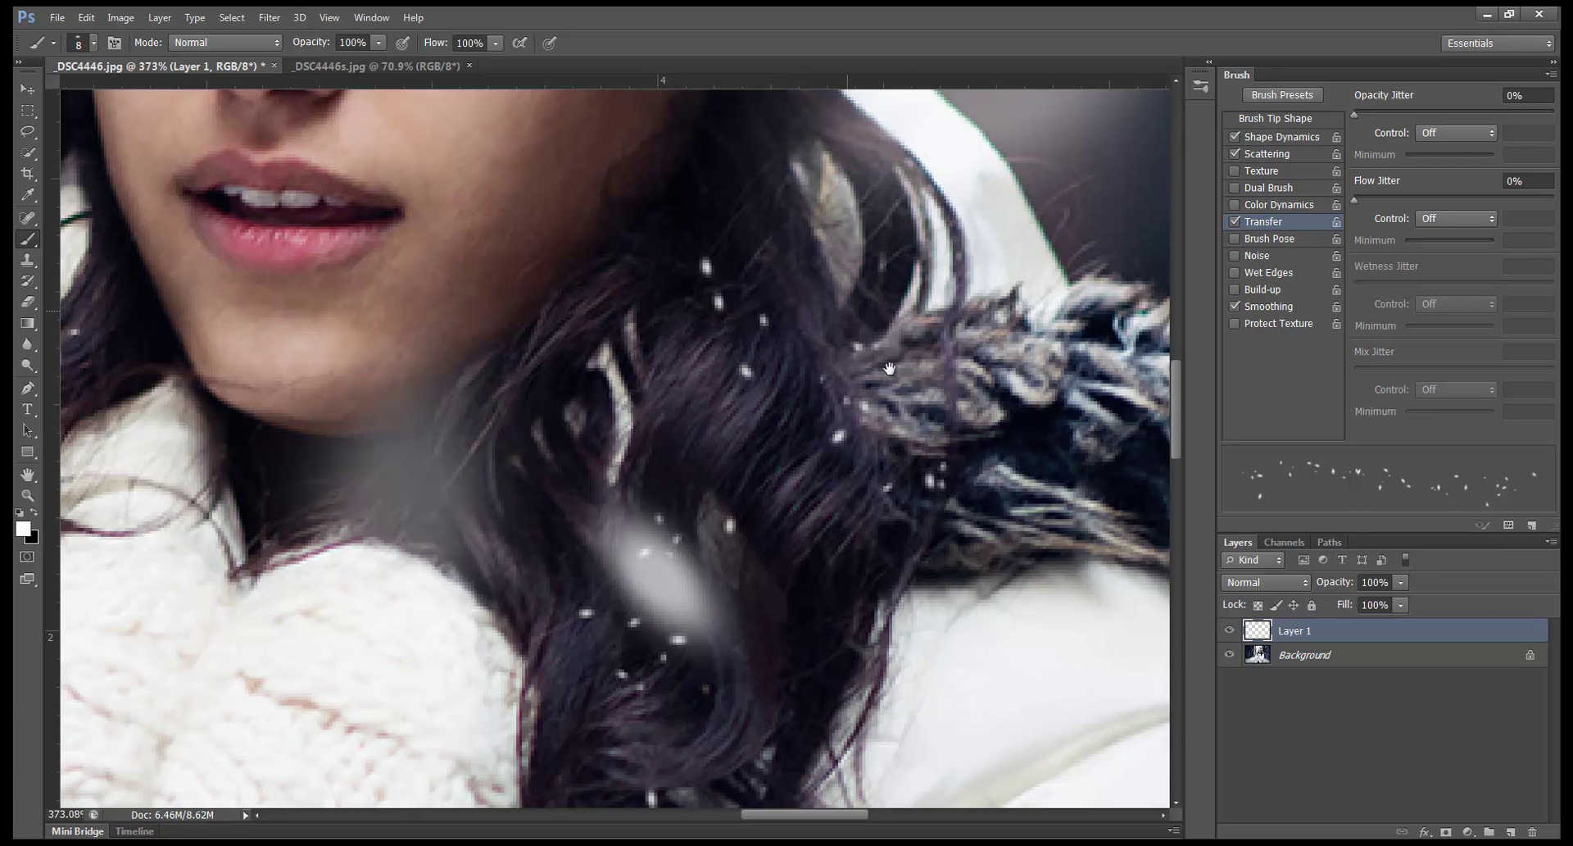
drag(767, 278, 801, 453)
drag(801, 386, 860, 414)
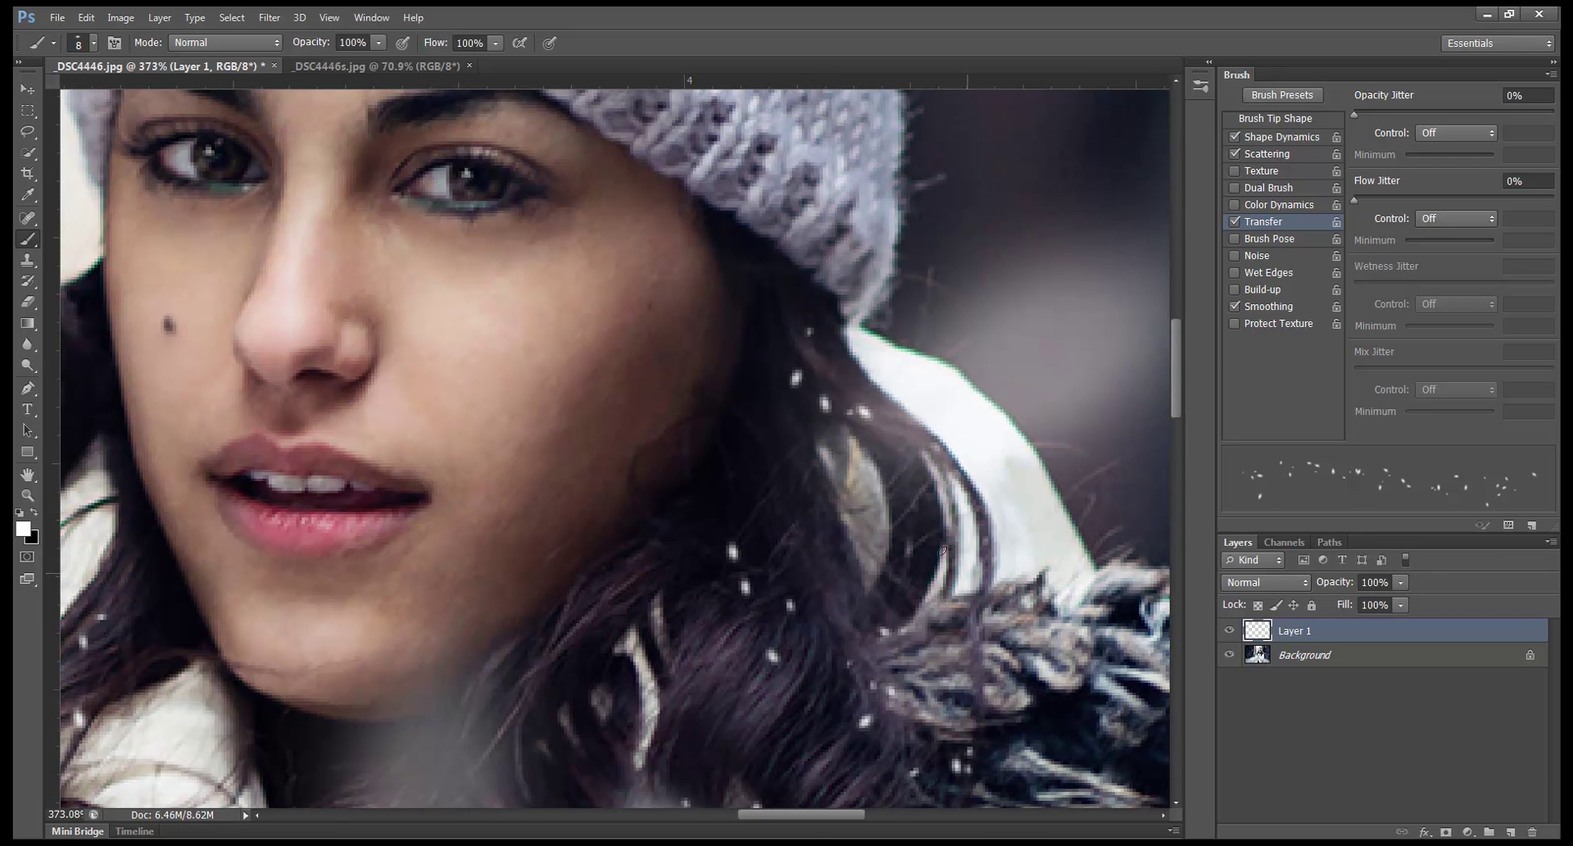
drag(1039, 631, 756, 373)
mouse_move(602, 131)
mouse_down()
mouse_move(716, 365)
mouse_move(661, 313)
mouse_move(794, 513)
mouse_up()
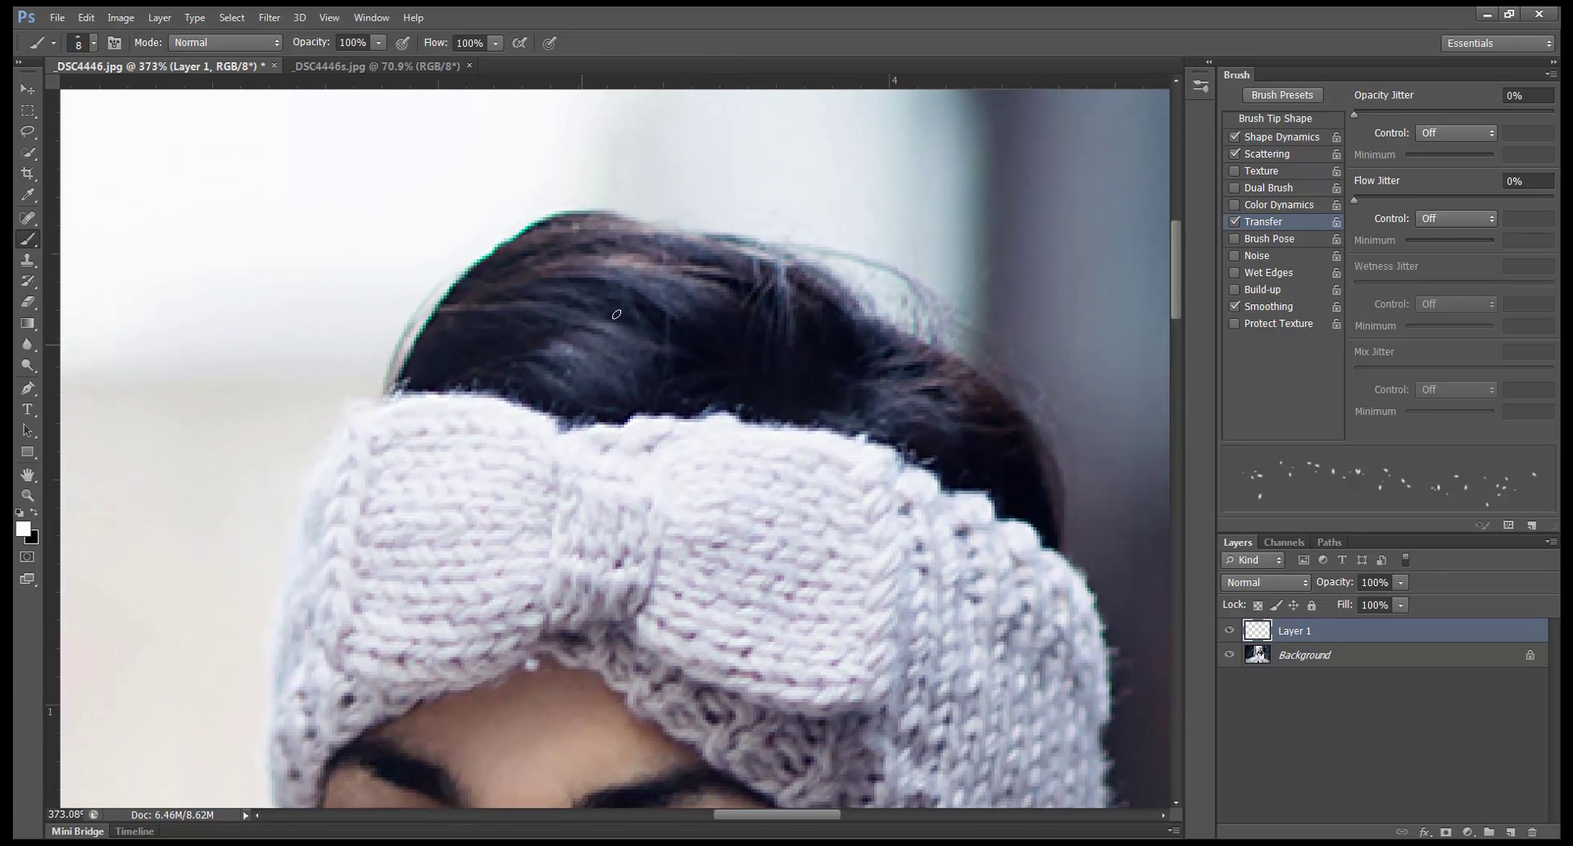
mouse_move(617, 314)
mouse_down()
mouse_move(690, 290)
mouse_move(459, 296)
mouse_move(873, 384)
mouse_move(972, 450)
mouse_up()
mouse_move(660, 357)
mouse_down()
mouse_move(656, 307)
mouse_move(465, 328)
mouse_move(662, 288)
mouse_move(661, 368)
mouse_move(561, 369)
mouse_up()
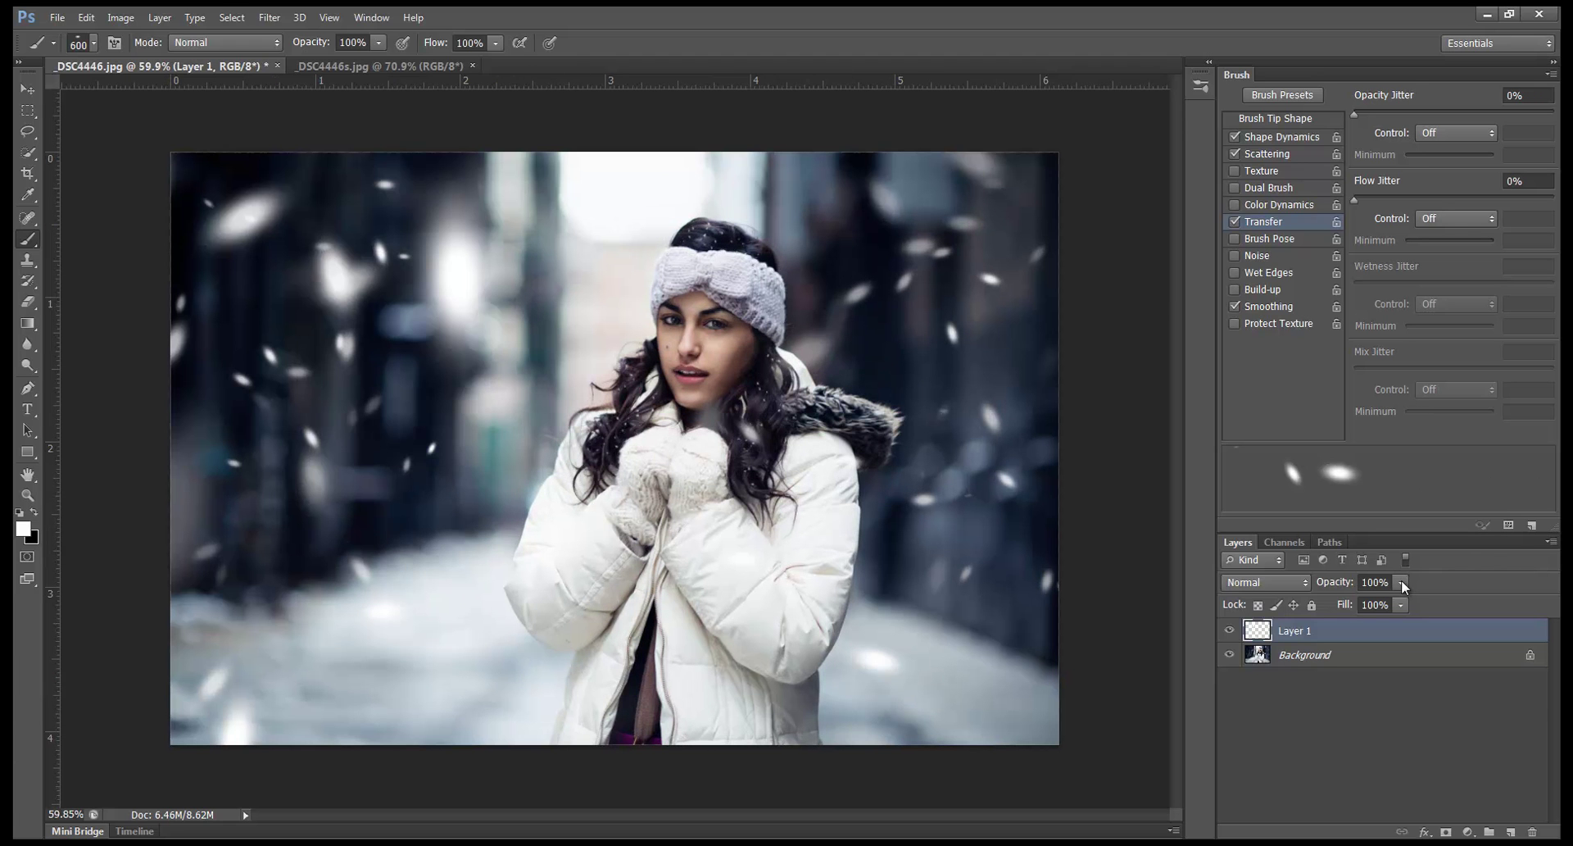
Drag the Layer 1 Opacity slider down to 85%
click(1402, 580)
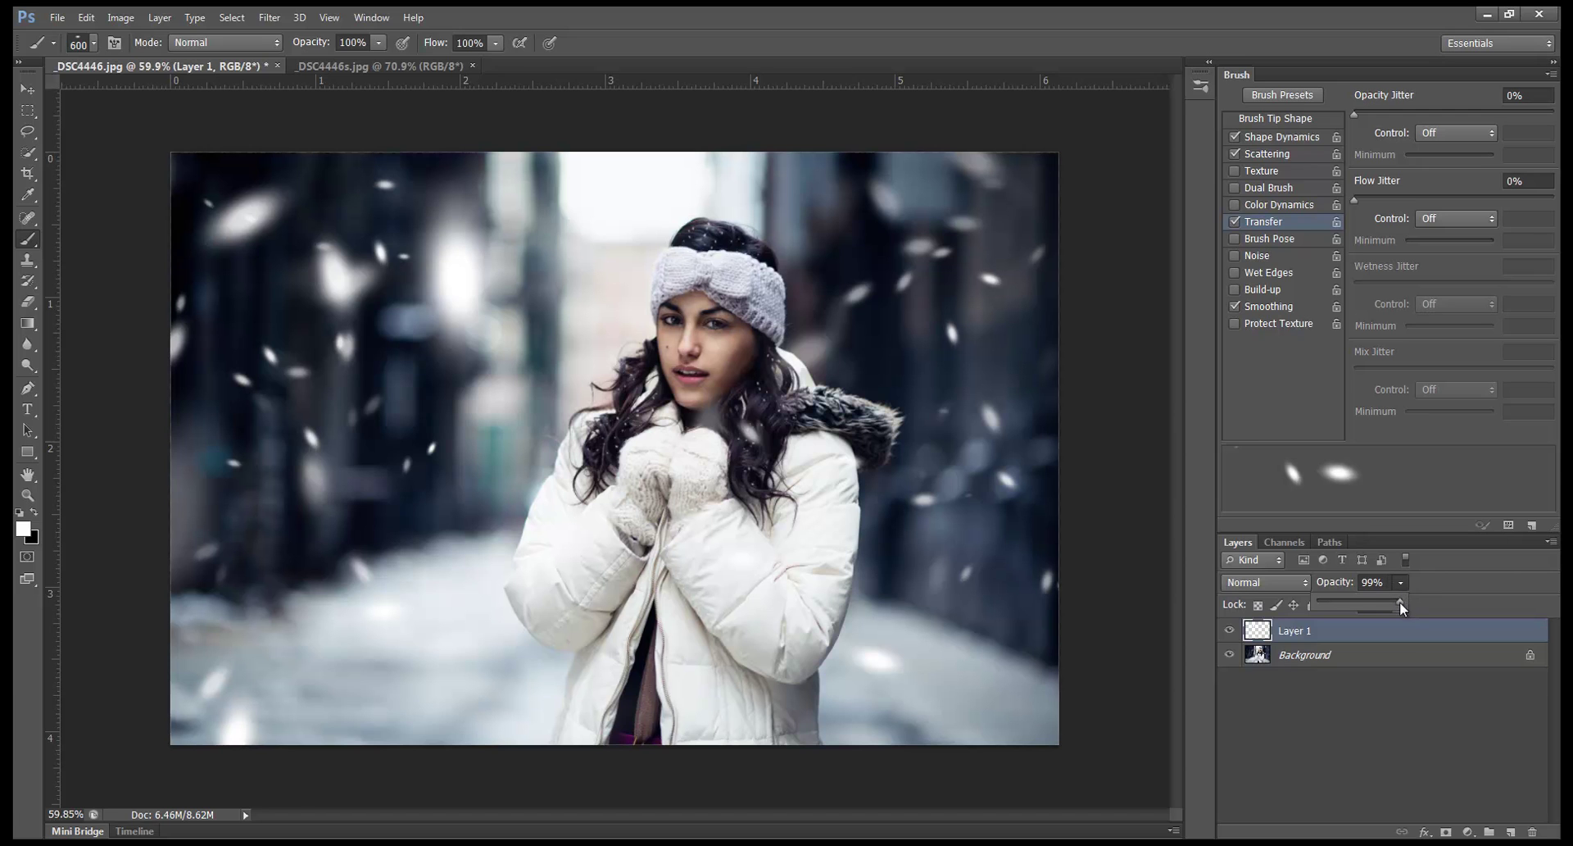
drag(1390, 605, 1389, 607)
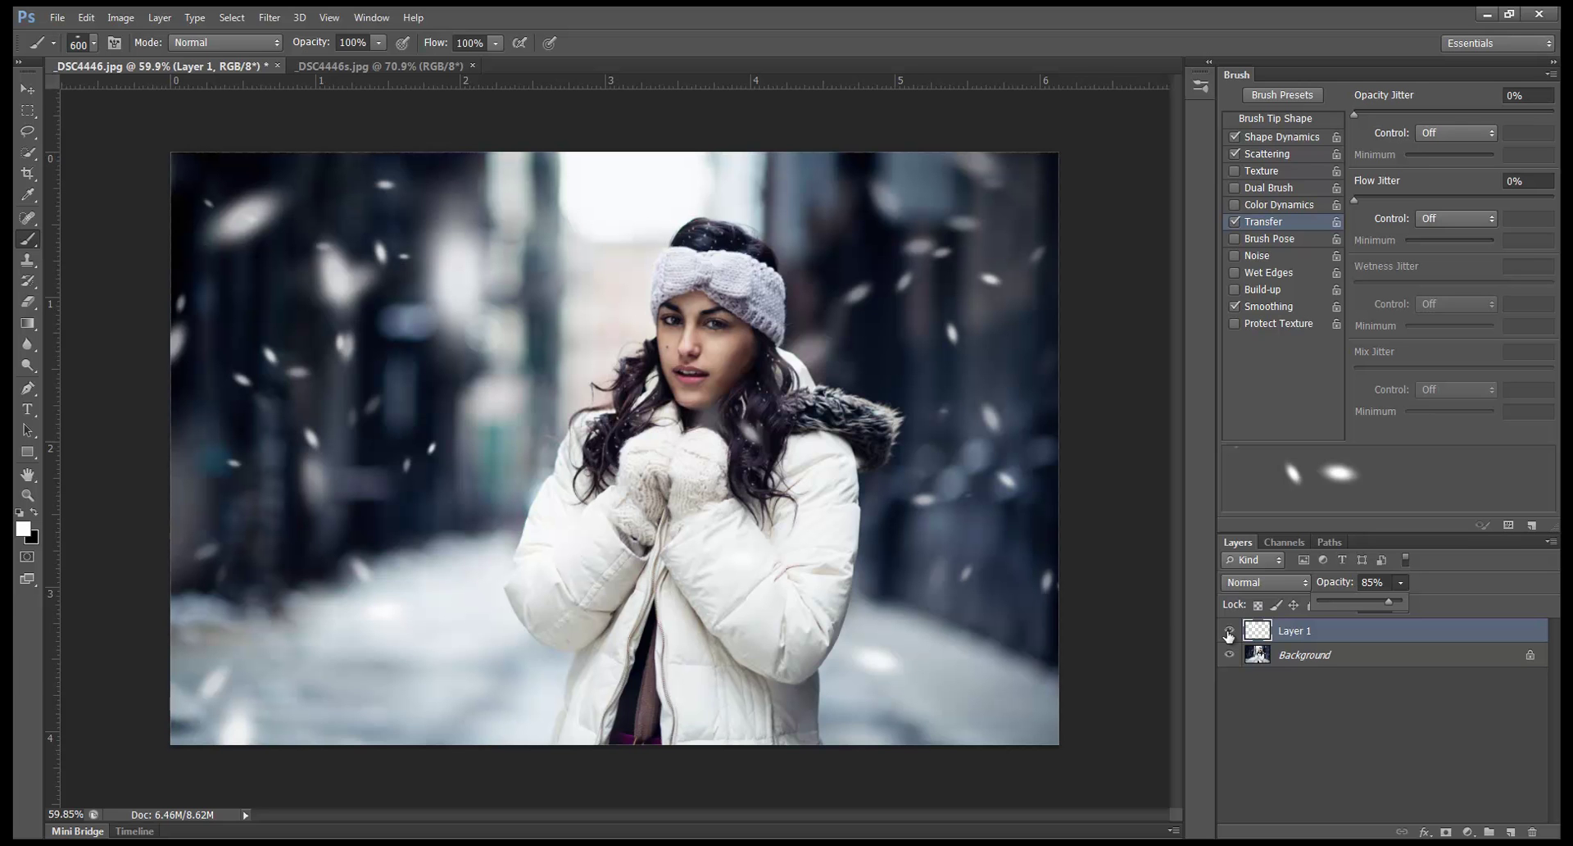
scroll(1228, 634, up, 1)
click(1227, 632)
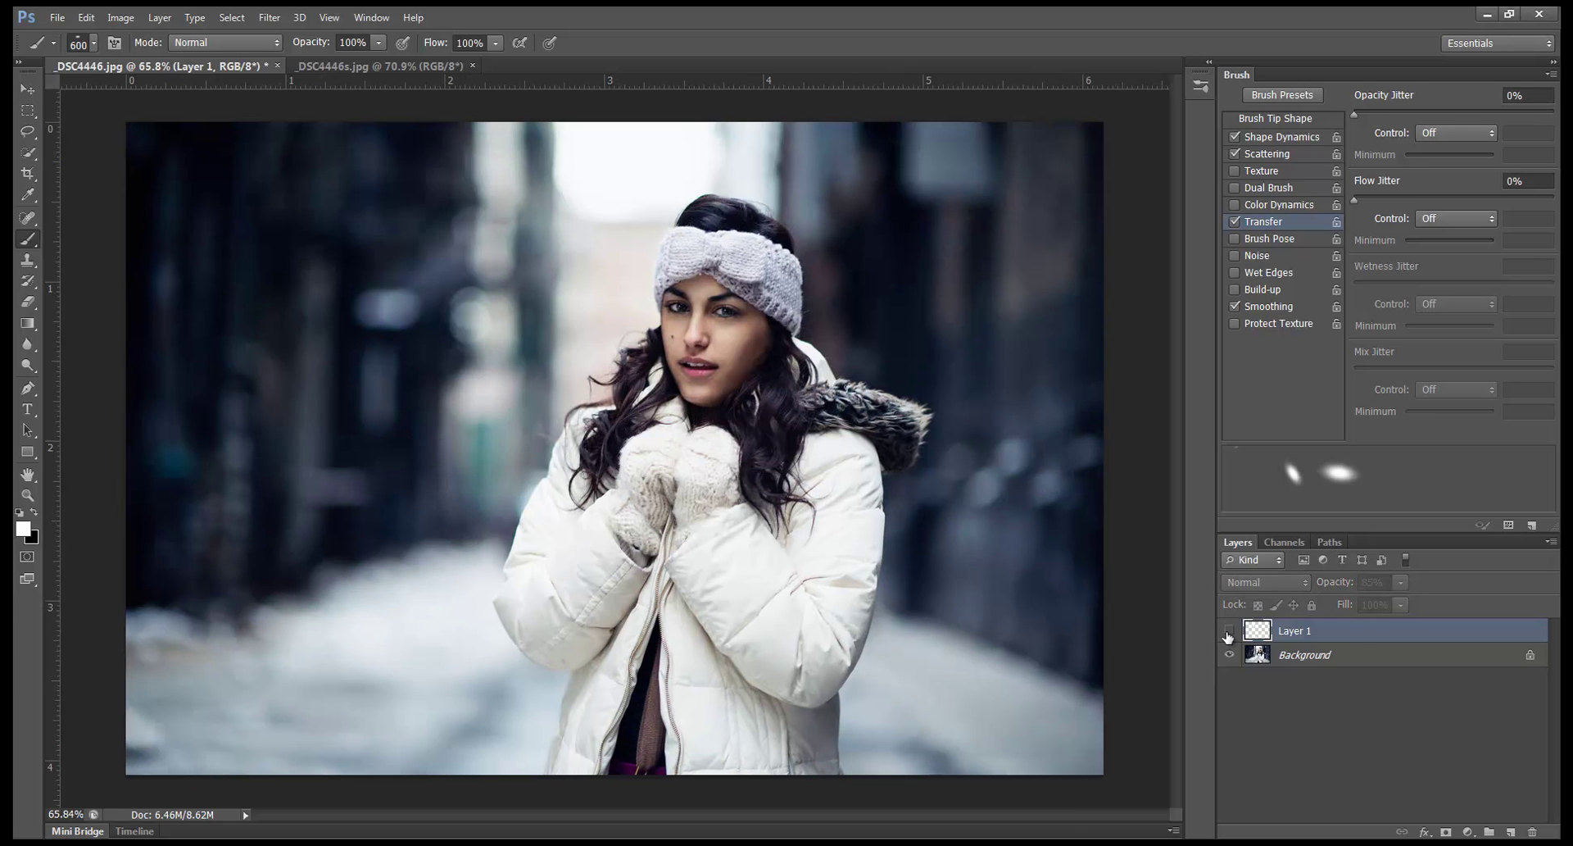
click(1228, 632)
click(1228, 631)
click(1228, 632)
click(1228, 631)
click(1229, 632)
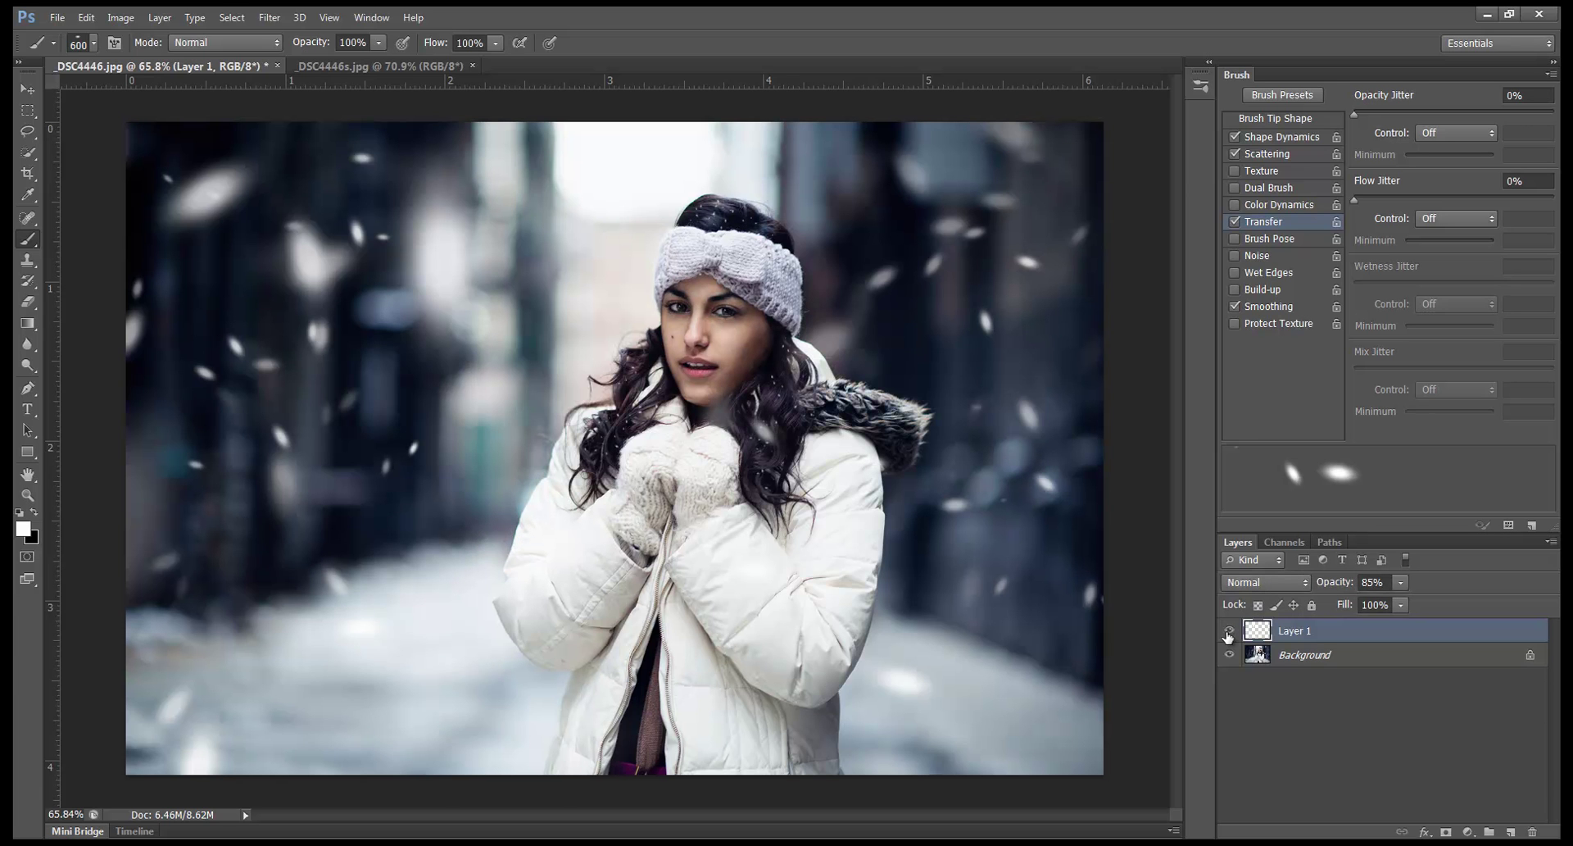